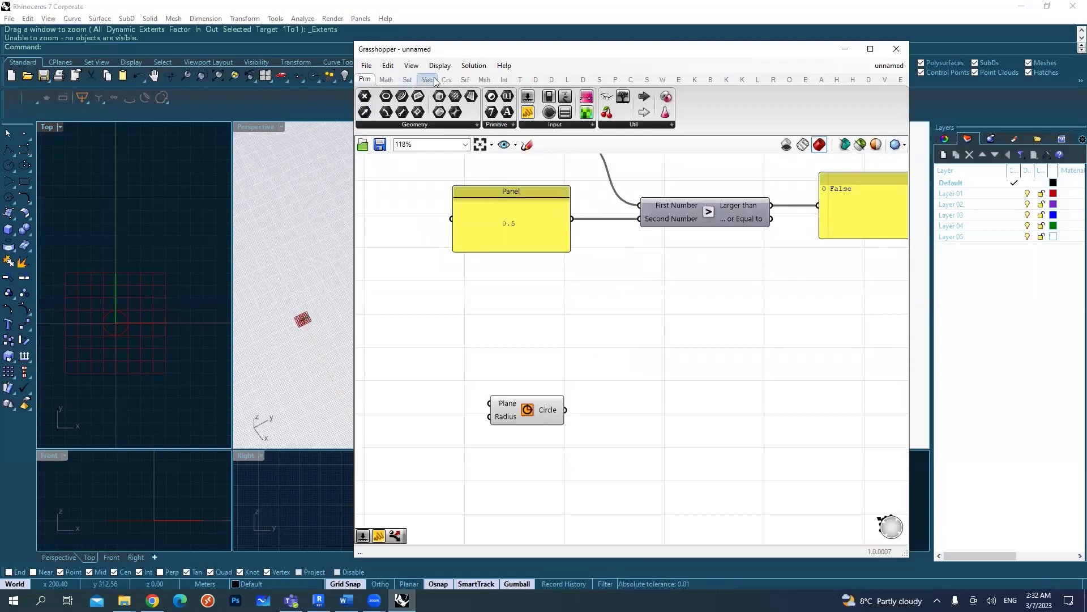
# Step: Place a Rectangle from Curve > Primitive on the canvas below the Circle component
pyautogui.click(444, 80)
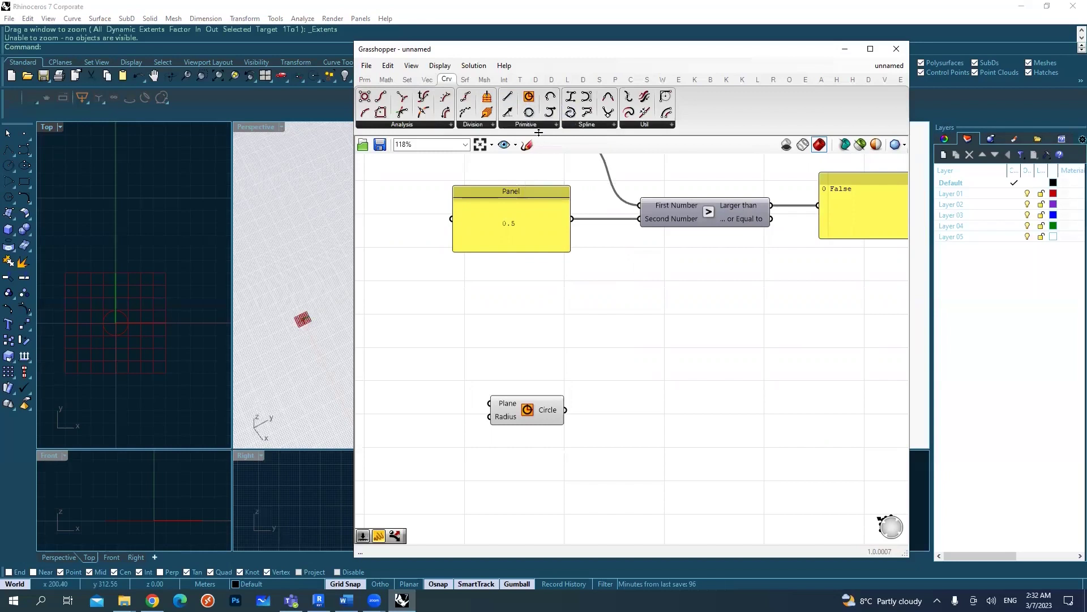
pyautogui.moveTo(556, 341); pyautogui.dragTo(610, 286, button='right')
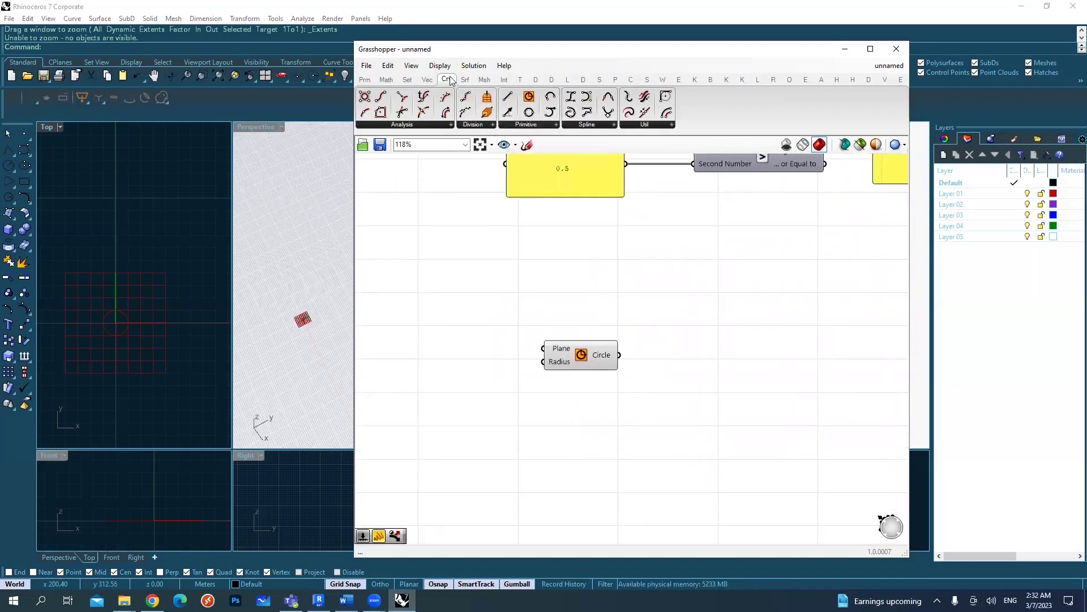
pyautogui.click(524, 124)
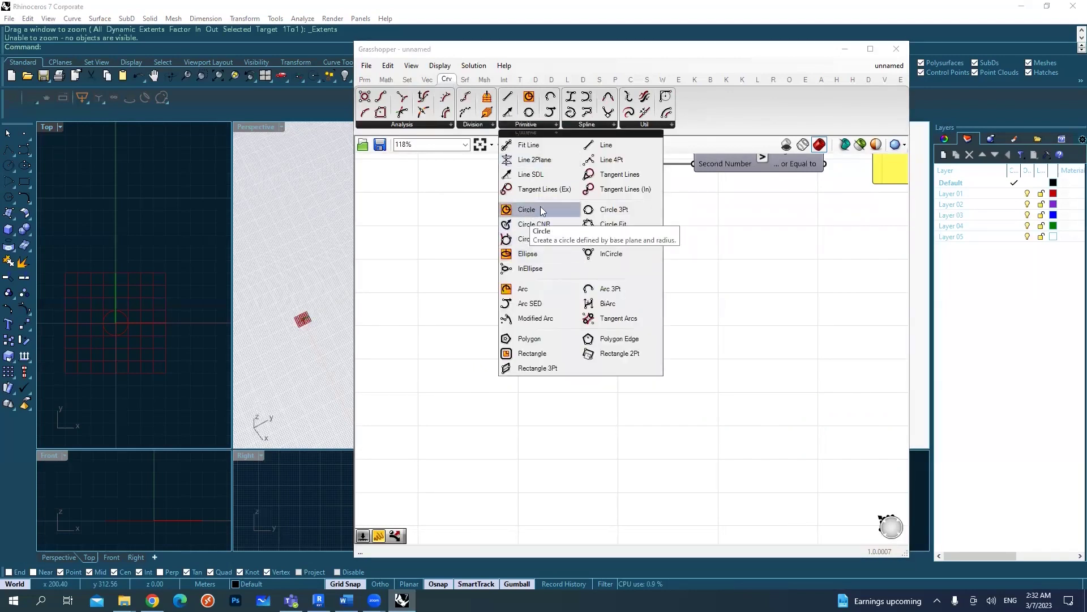
pyautogui.click(118, 334)
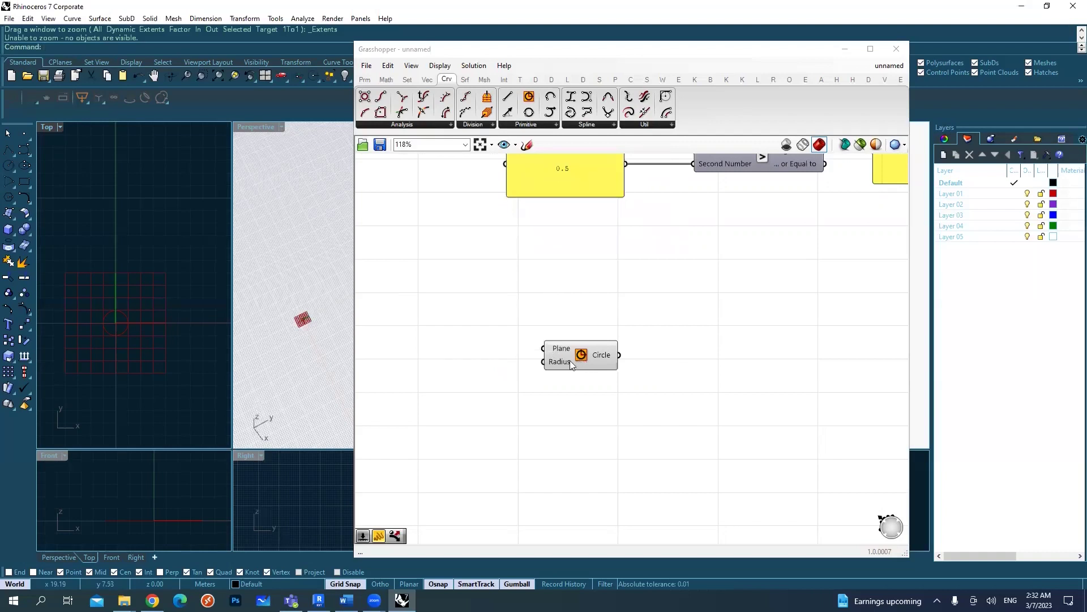
pyautogui.click(534, 124)
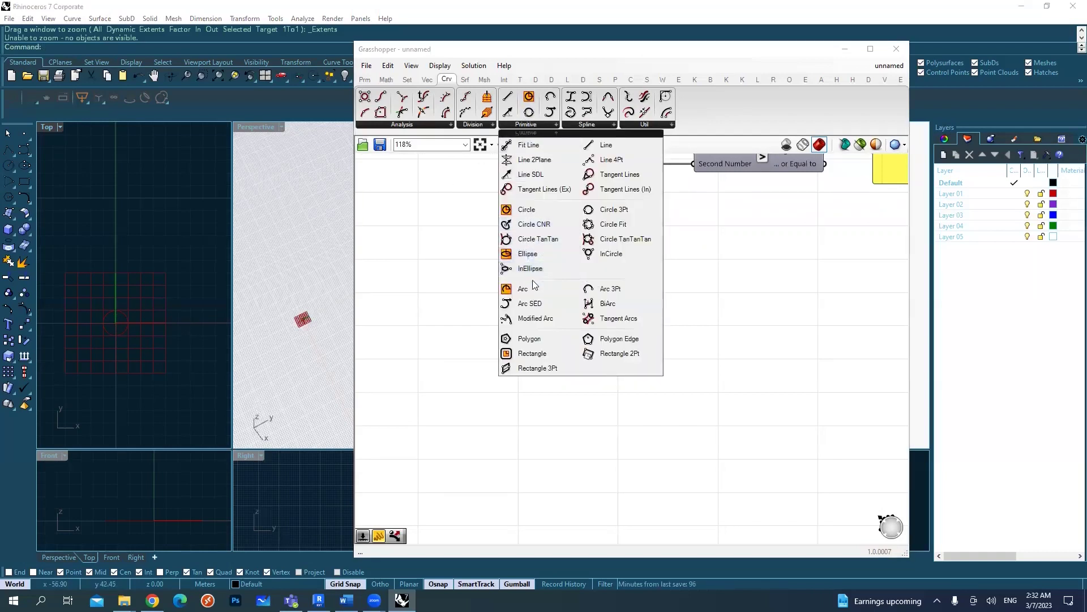
pyautogui.click(530, 354)
pyautogui.click(569, 438)
pyautogui.moveTo(569, 440); pyautogui.dragTo(623, 360, button='right')
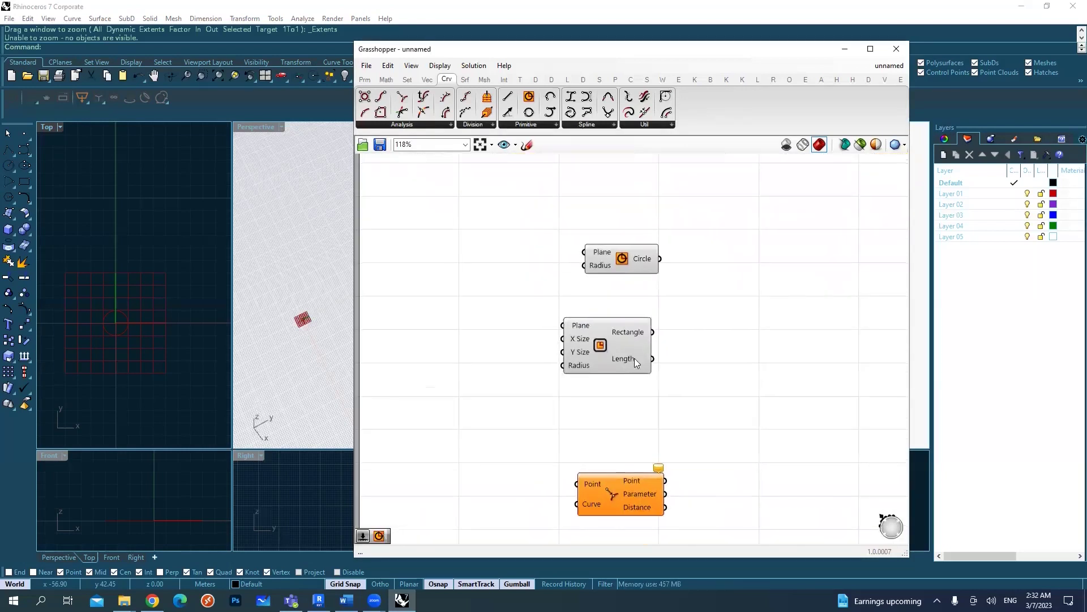
pyautogui.scroll(2, 587, 348)
pyautogui.click(587, 350)
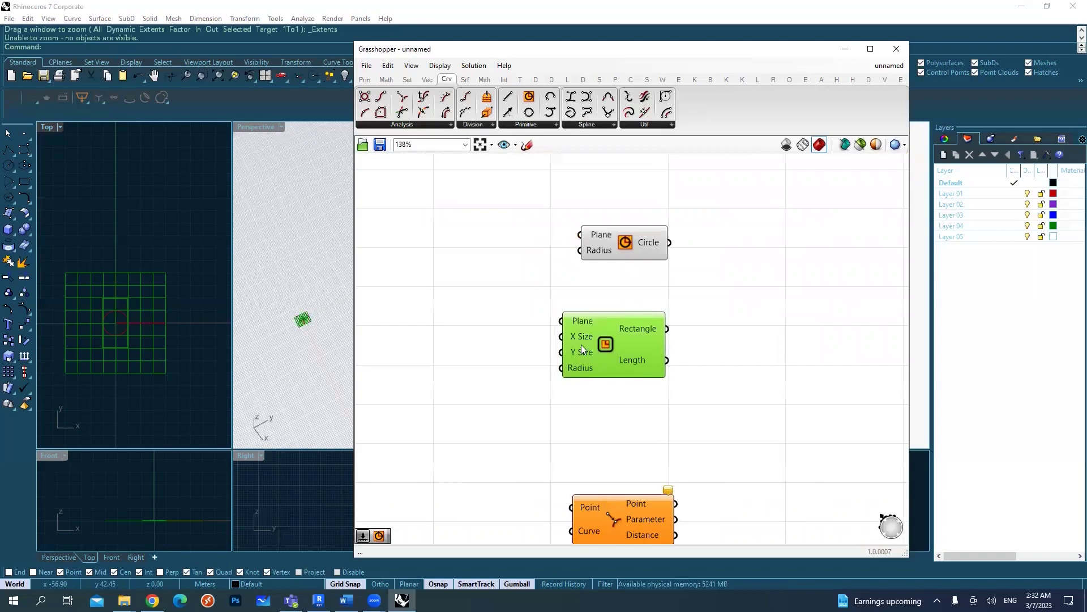
pyautogui.scroll(4, 582, 345)
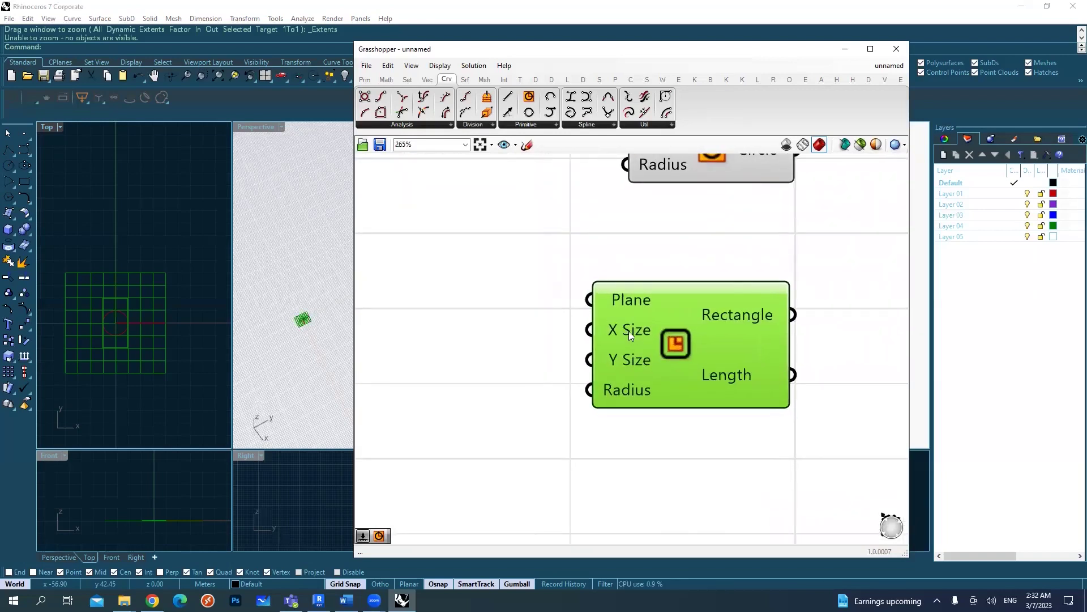
pyautogui.moveTo(545, 236); pyautogui.dragTo(660, 314)
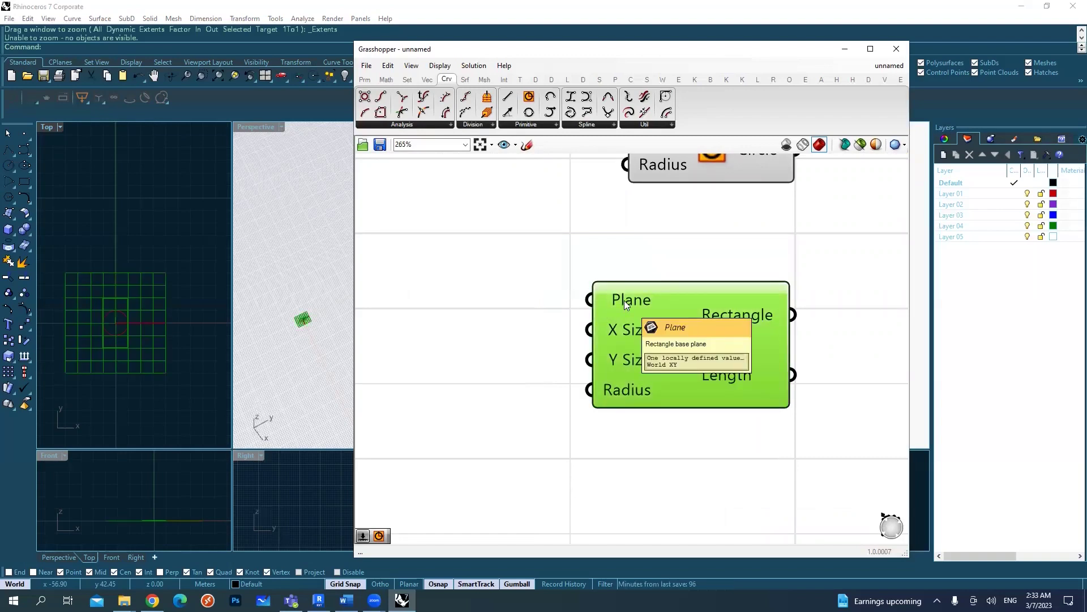
pyautogui.scroll(6, 106, 340)
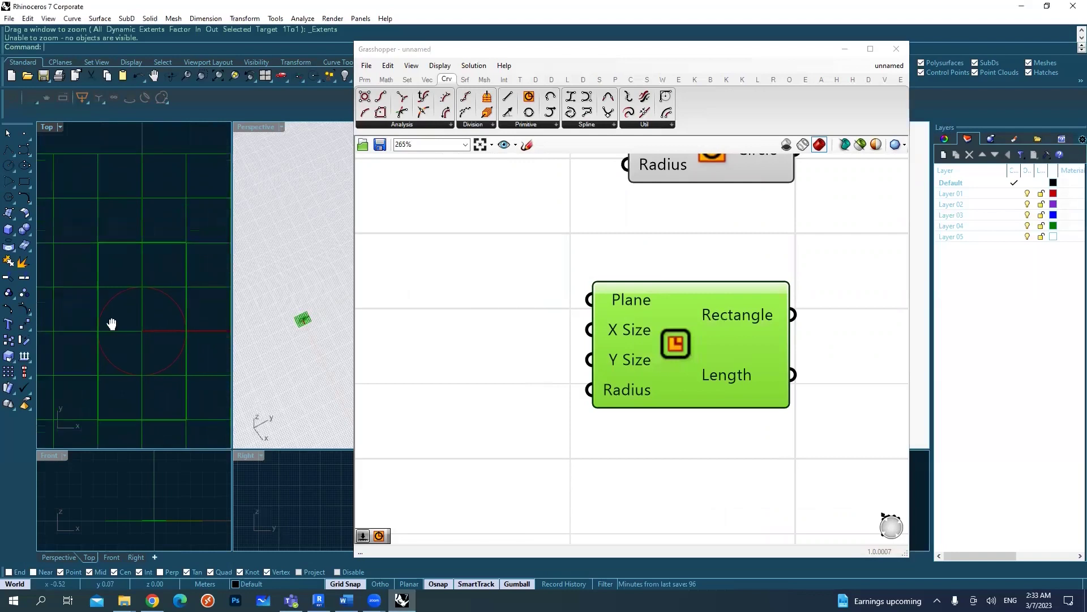
pyautogui.click(582, 53)
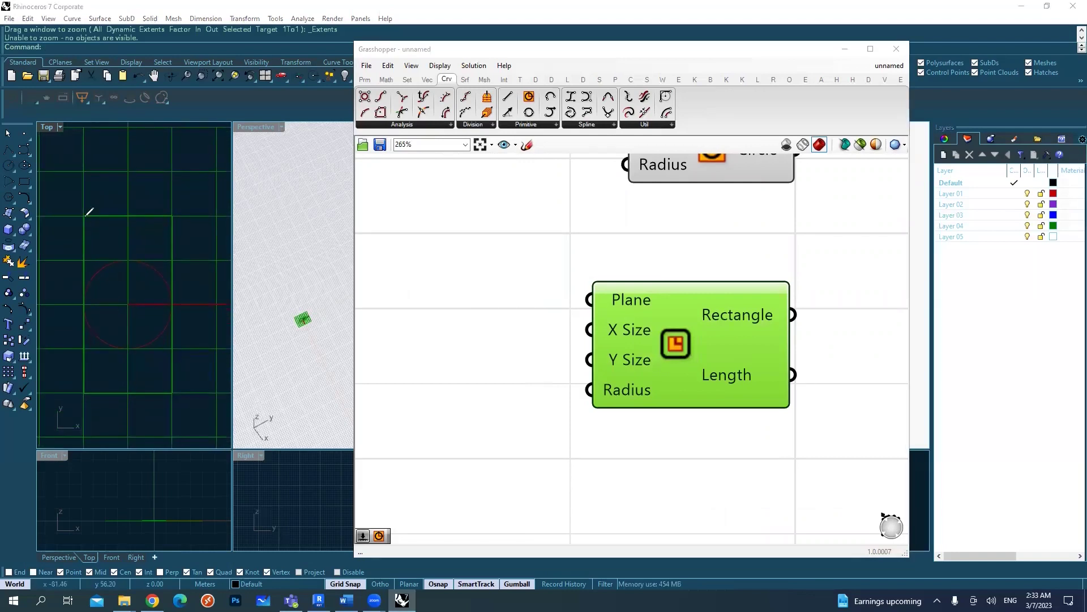
pyautogui.moveTo(85, 216)
pyautogui.mouseDown()
pyautogui.moveTo(175, 215)
pyautogui.moveTo(176, 391)
pyautogui.moveTo(99, 391)
pyautogui.moveTo(81, 213)
pyautogui.moveTo(83, 347)
pyautogui.mouseUp()
pyautogui.moveTo(167, 129); pyautogui.dragTo(169, 237)
pyautogui.moveTo(298, 158); pyautogui.dragTo(199, 166)
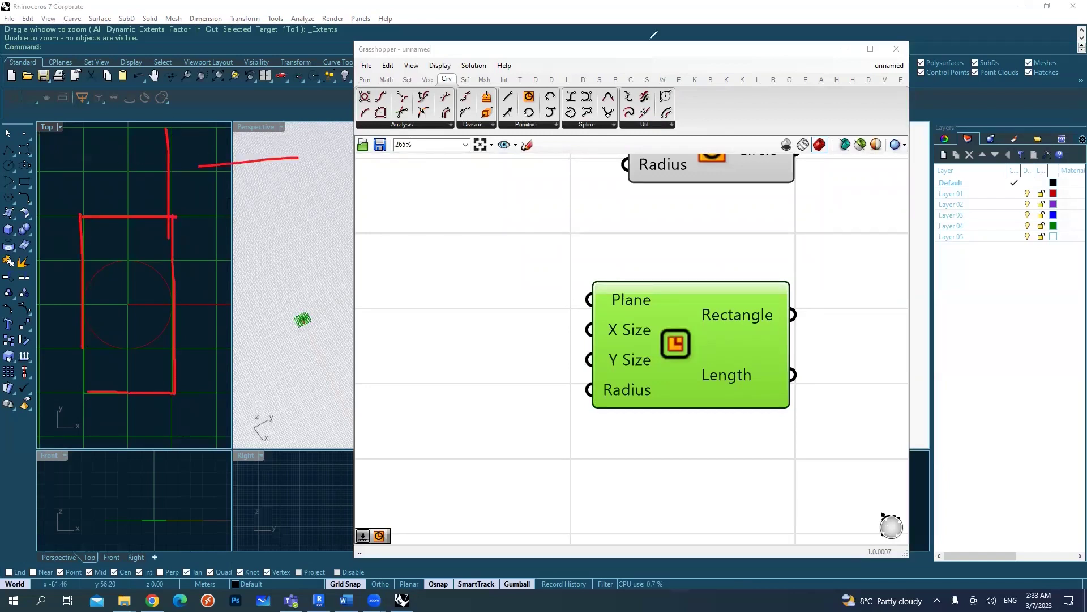
pyautogui.press('Escape')
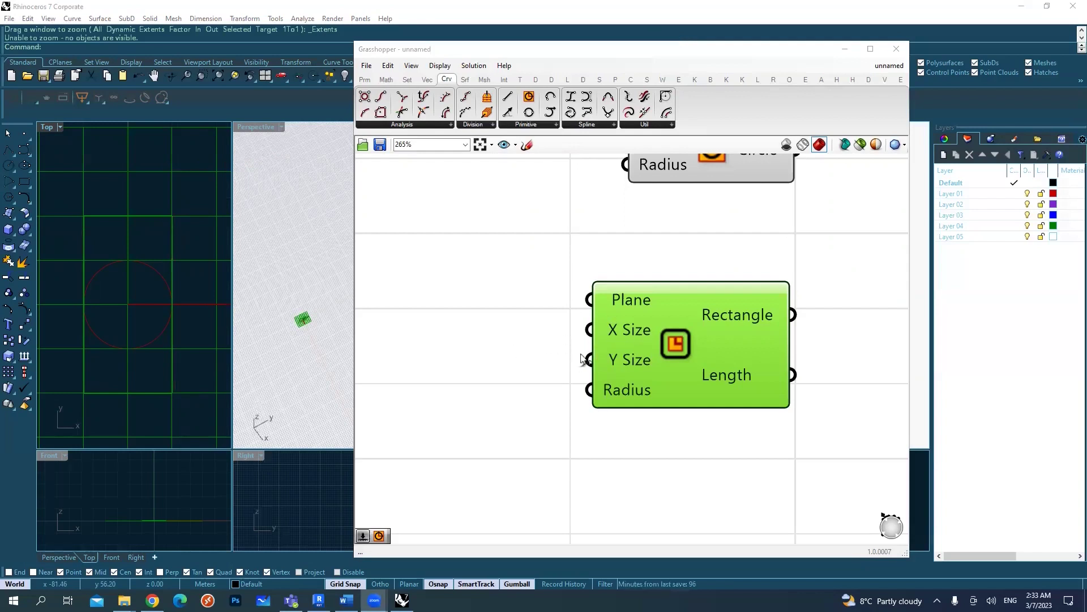
# Step: Create a Number Slider set to 15 from the canvas search
pyautogui.moveTo(610, 332)
pyautogui.moveTo(127, 305); pyautogui.dragTo(80, 311)
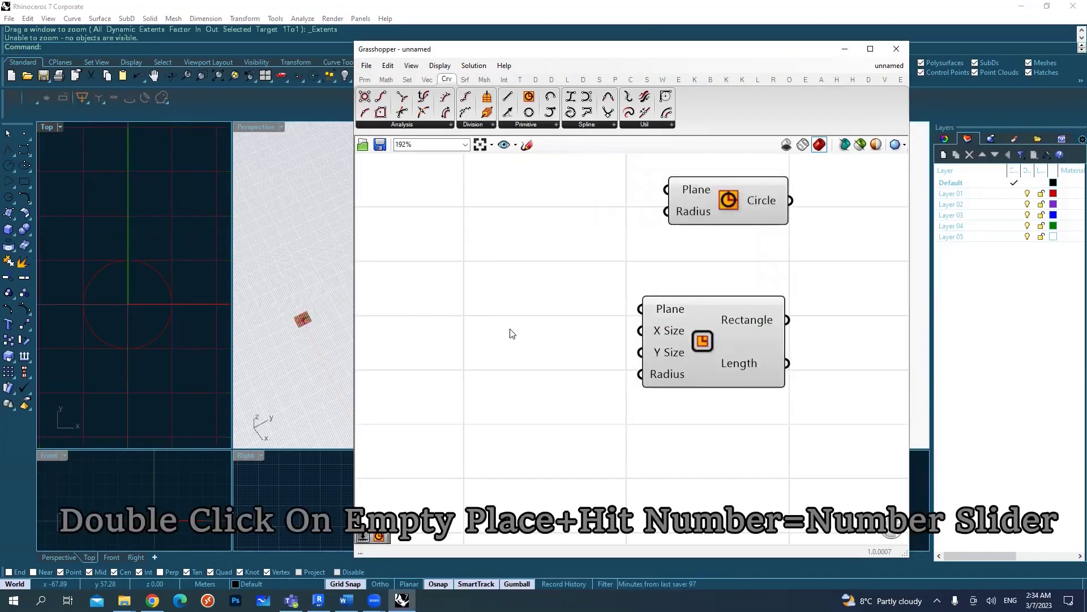
pyautogui.doubleClick(510, 329)
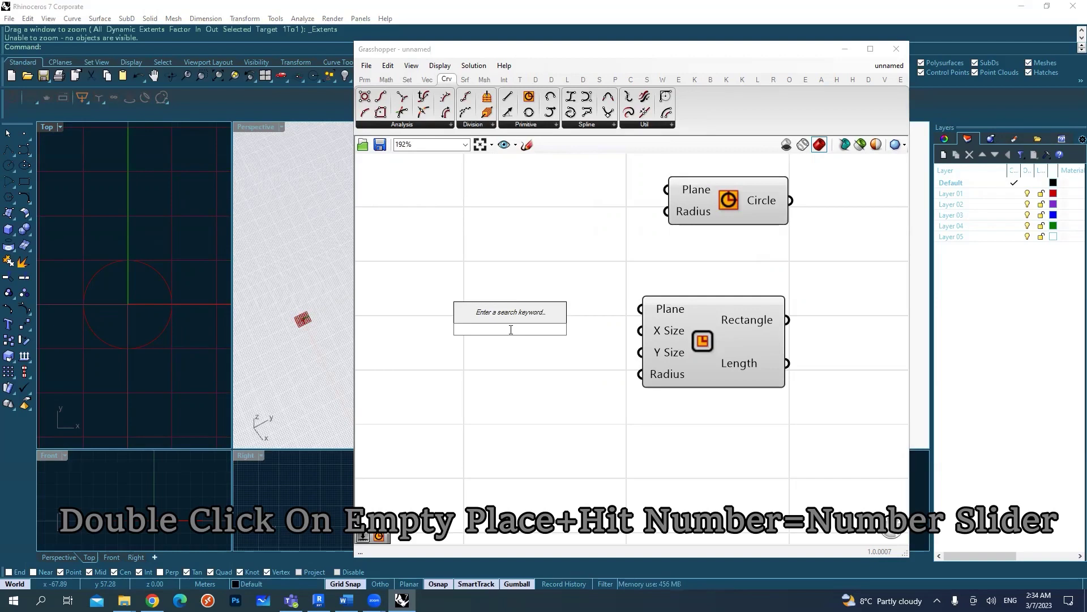
pyautogui.write('15')
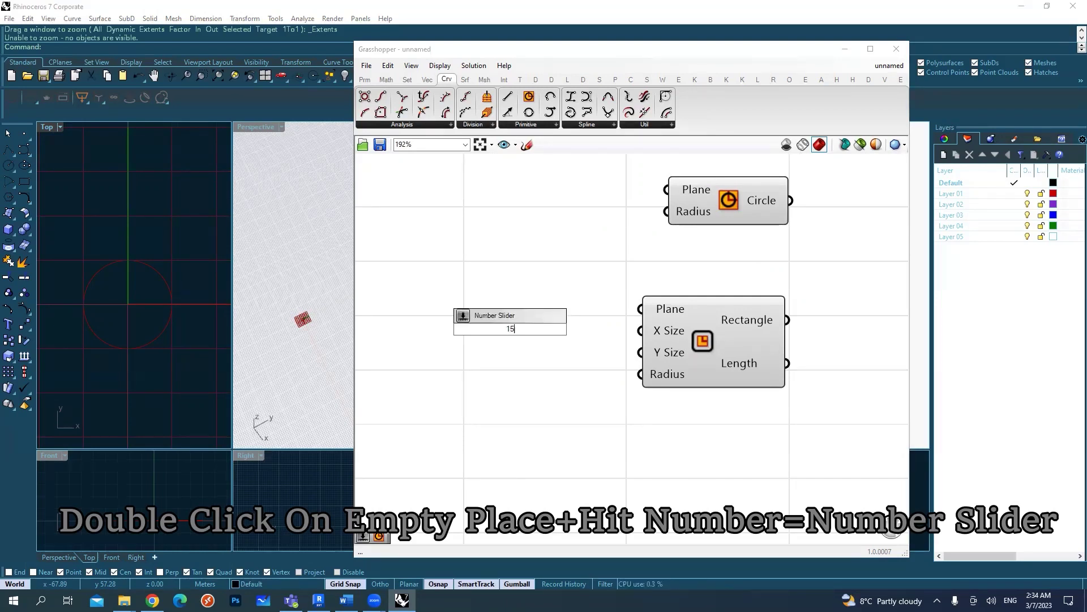
pyautogui.press('Return')
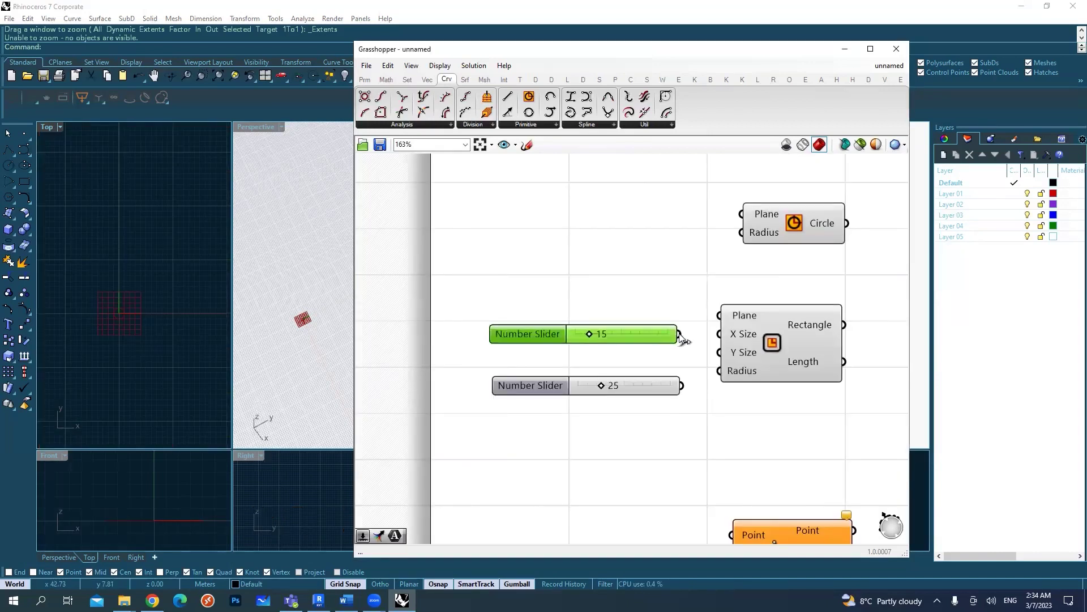
# Step: Wire the 15 and 25 sliders to the Rectangle's X Size and Y Size, then add another Number Slider
pyautogui.moveTo(682, 336); pyautogui.dragTo(715, 339)
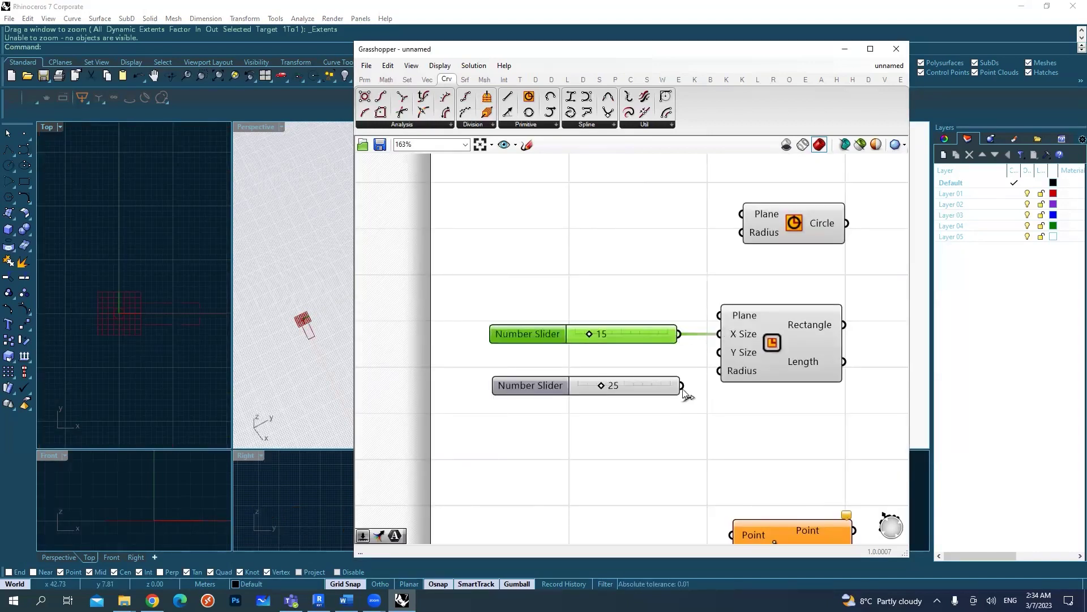
pyautogui.moveTo(682, 388); pyautogui.dragTo(653, 362)
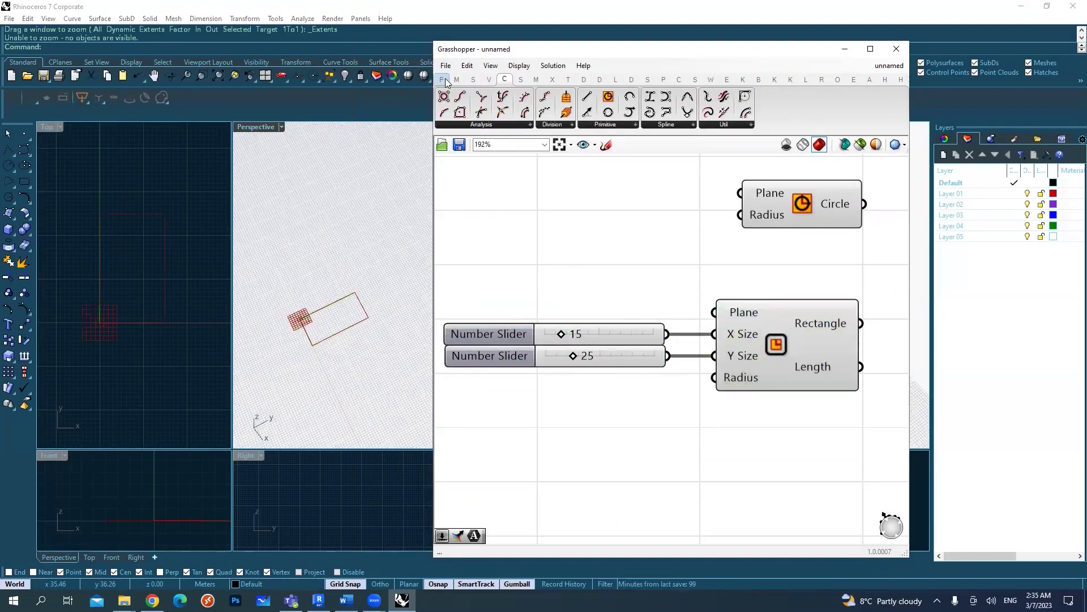
pyautogui.click(441, 79)
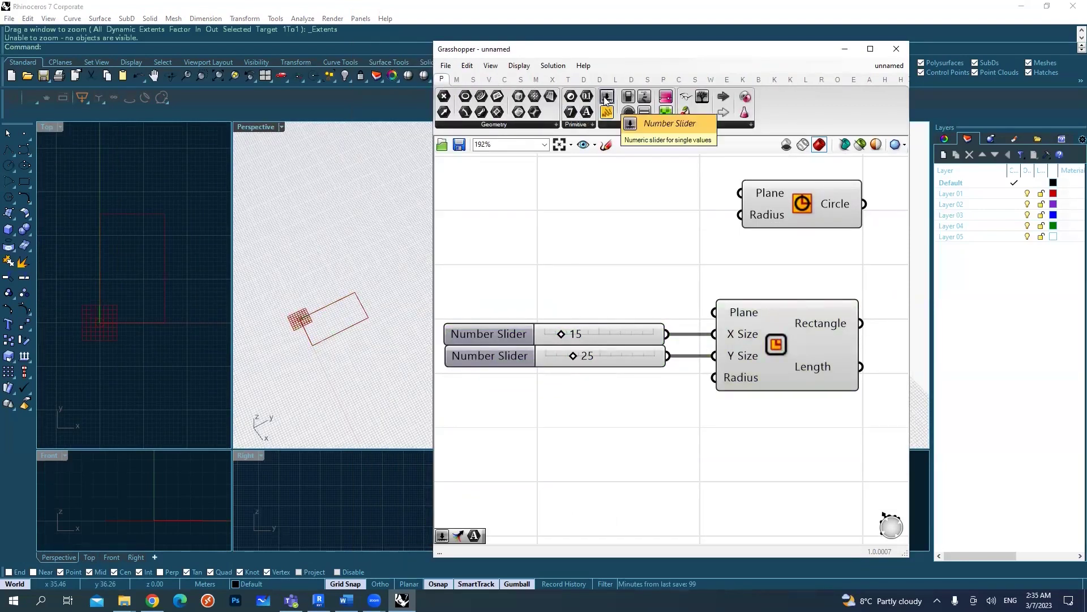
pyautogui.moveTo(606, 100); pyautogui.dragTo(659, 223)
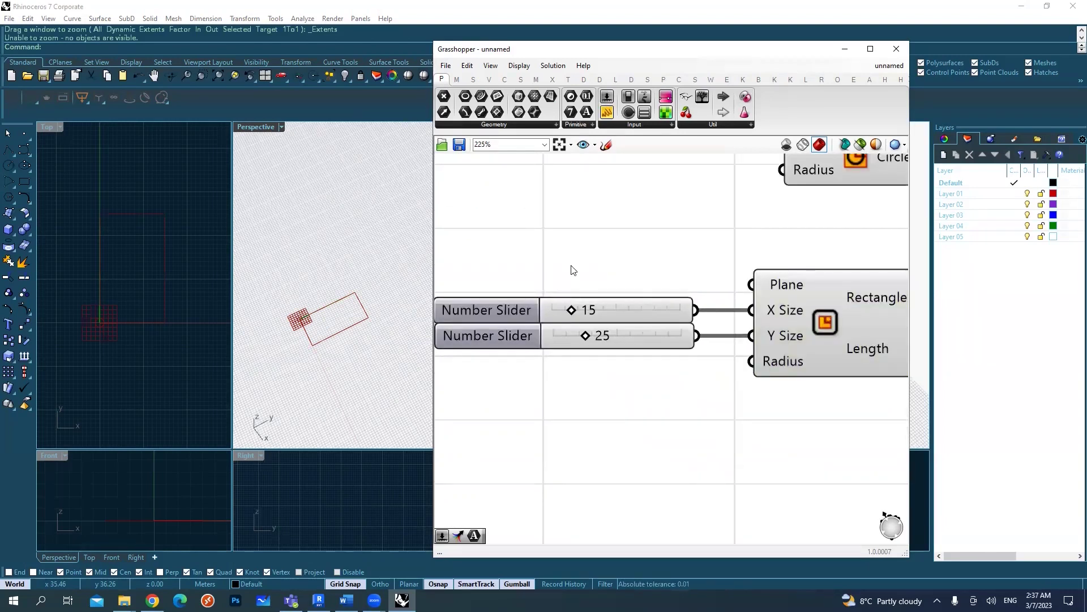
# Step: Create a trial Number Slider from the canvas search, sweep its value, and delete it
pyautogui.scroll(-2, 579, 368)
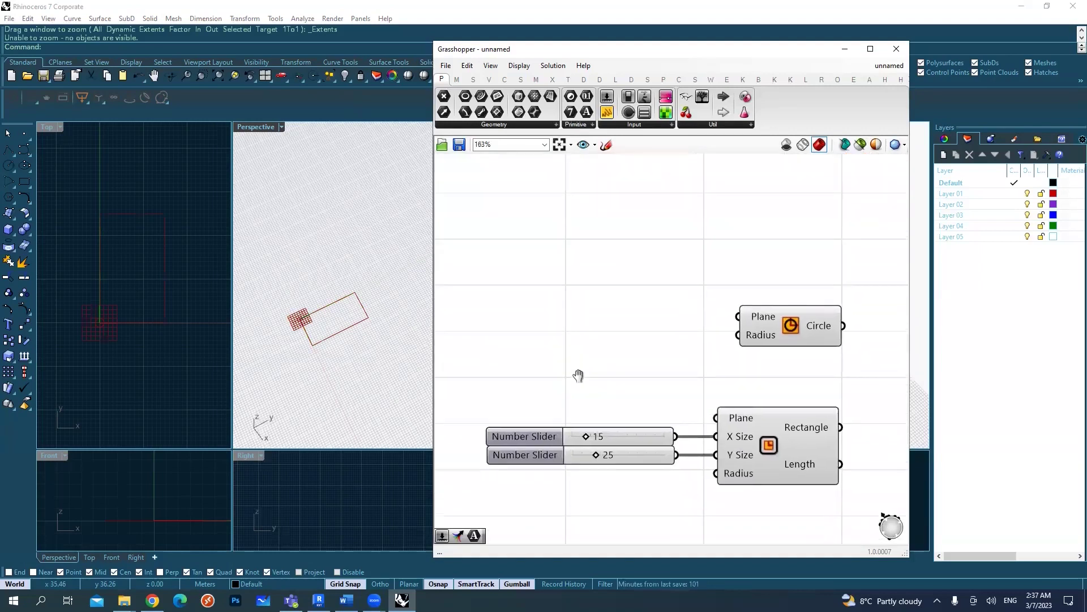
pyautogui.doubleClick(583, 313)
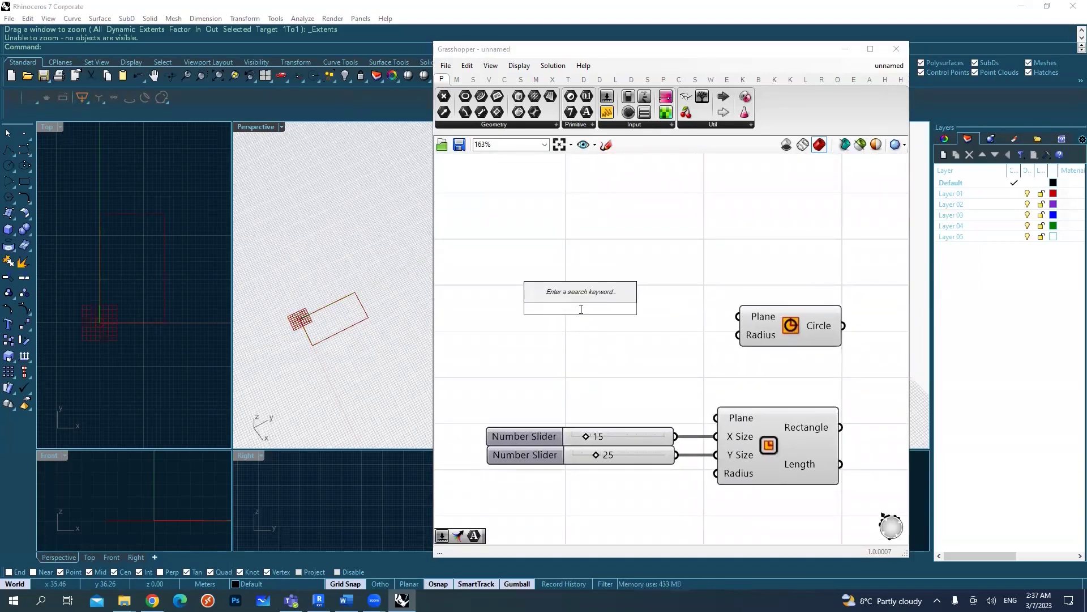
pyautogui.write('n')
pyautogui.press('Return')
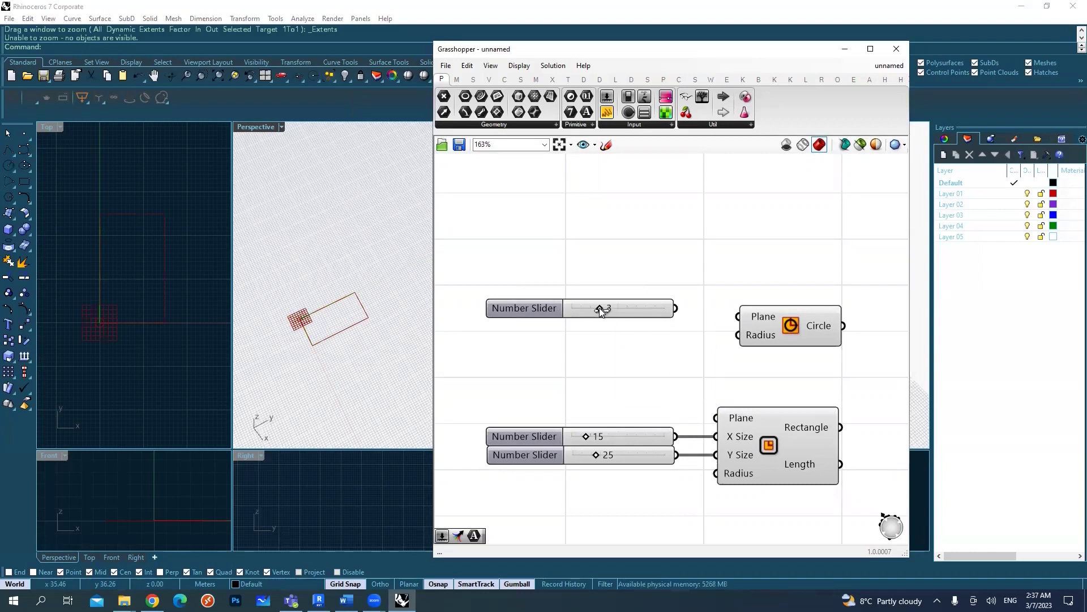
pyautogui.moveTo(599, 308); pyautogui.dragTo(561, 311)
pyautogui.moveTo(649, 310); pyautogui.dragTo(570, 311)
pyautogui.press('Delete')
# Step: Create and delete a 50 slider, then drop a new Number Slider reading 0.250 above Circle
pyautogui.doubleClick(580, 313)
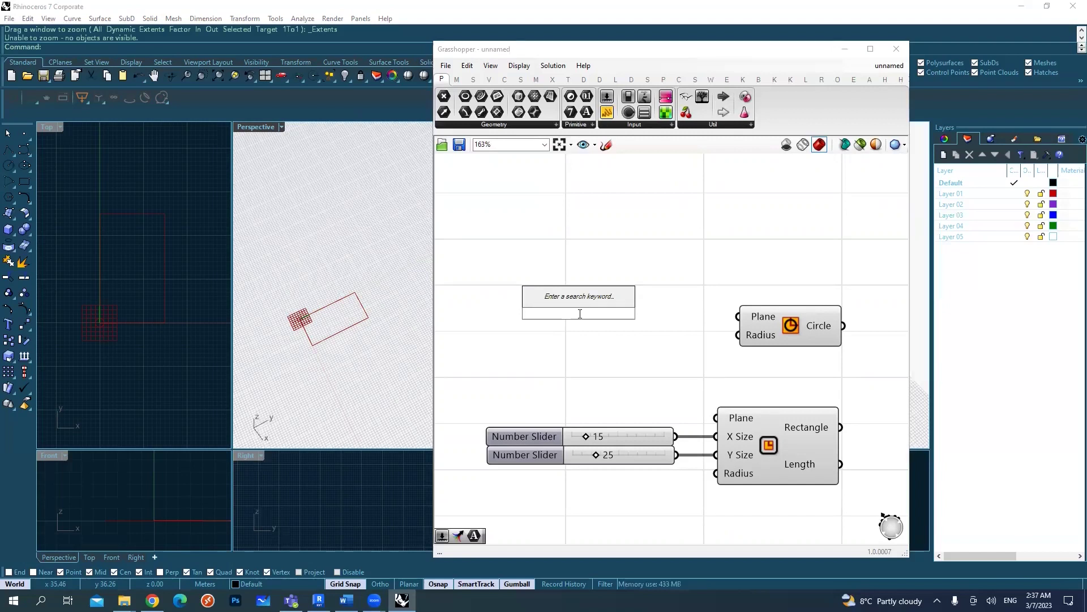
pyautogui.write('50')
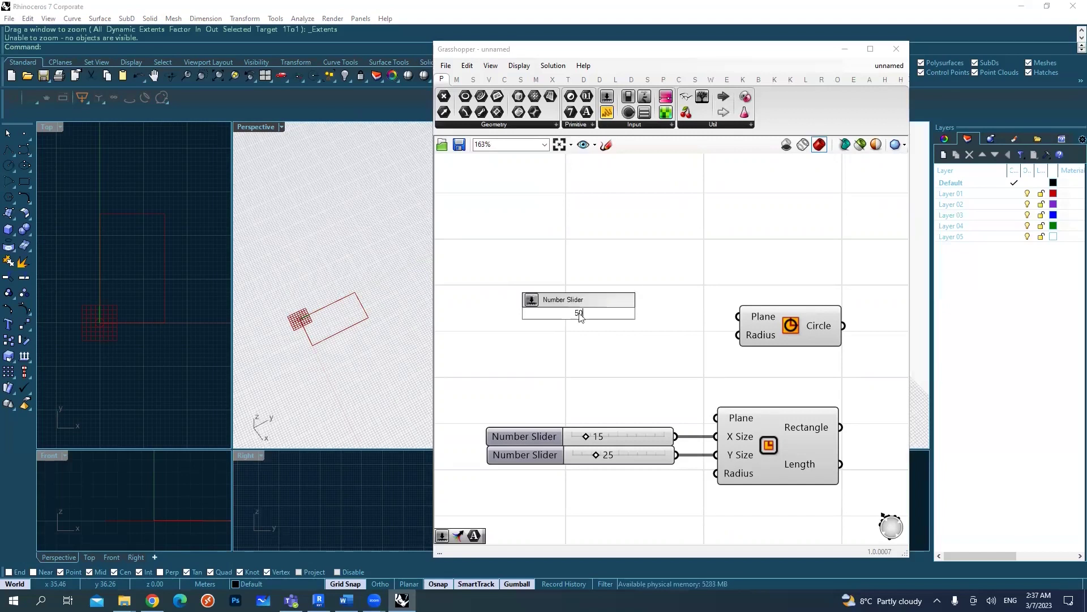
pyautogui.press('Return')
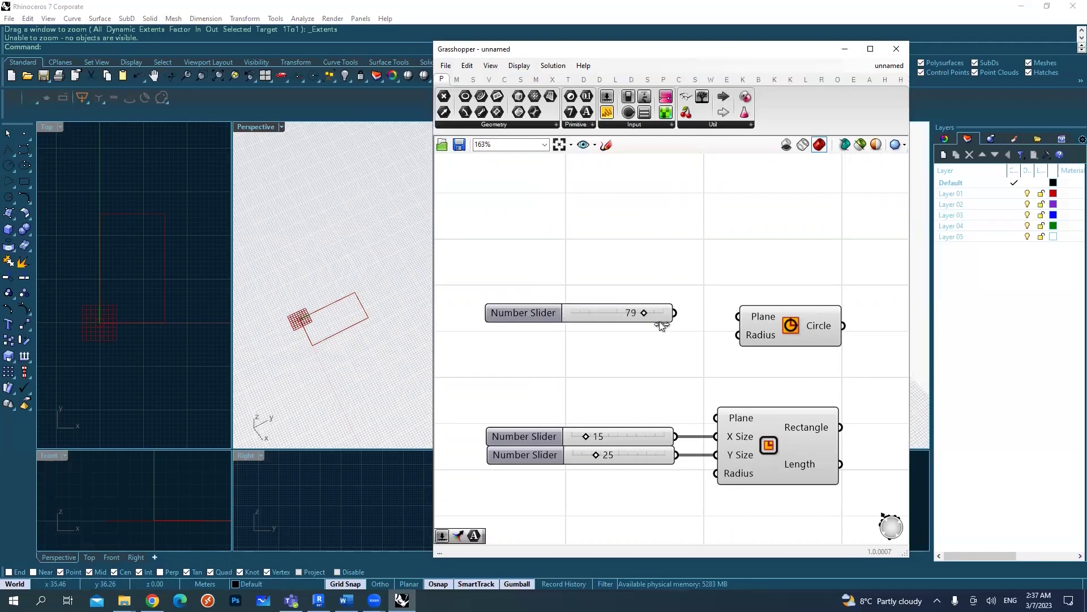
pyautogui.moveTo(663, 322); pyautogui.dragTo(626, 323)
pyautogui.click(587, 317)
pyautogui.press('Delete')
pyautogui.moveTo(590, 321); pyautogui.dragTo(595, 319, button='right')
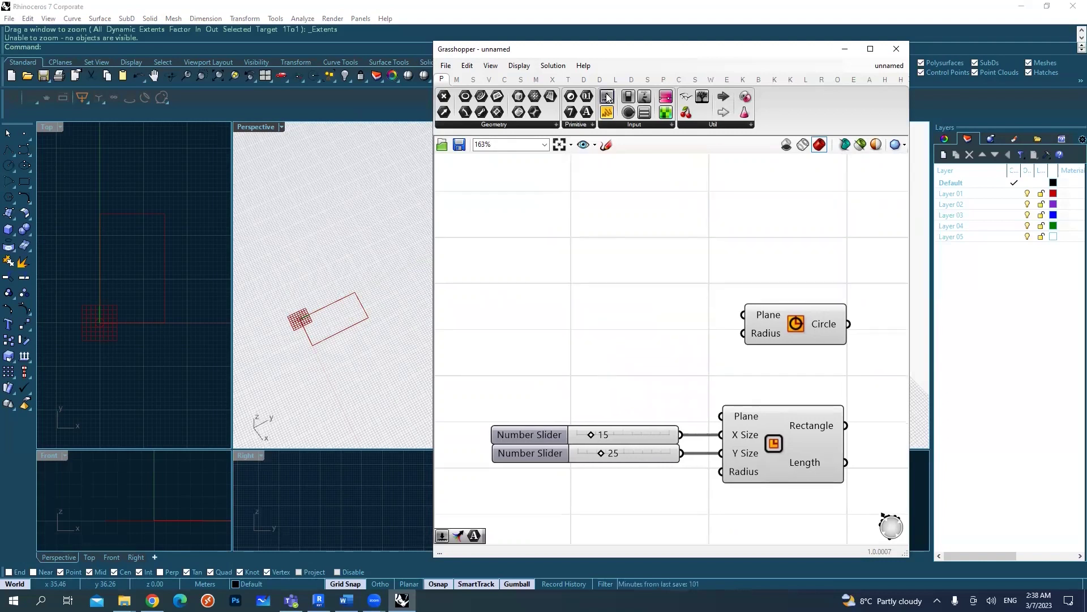
pyautogui.moveTo(607, 98); pyautogui.dragTo(567, 265)
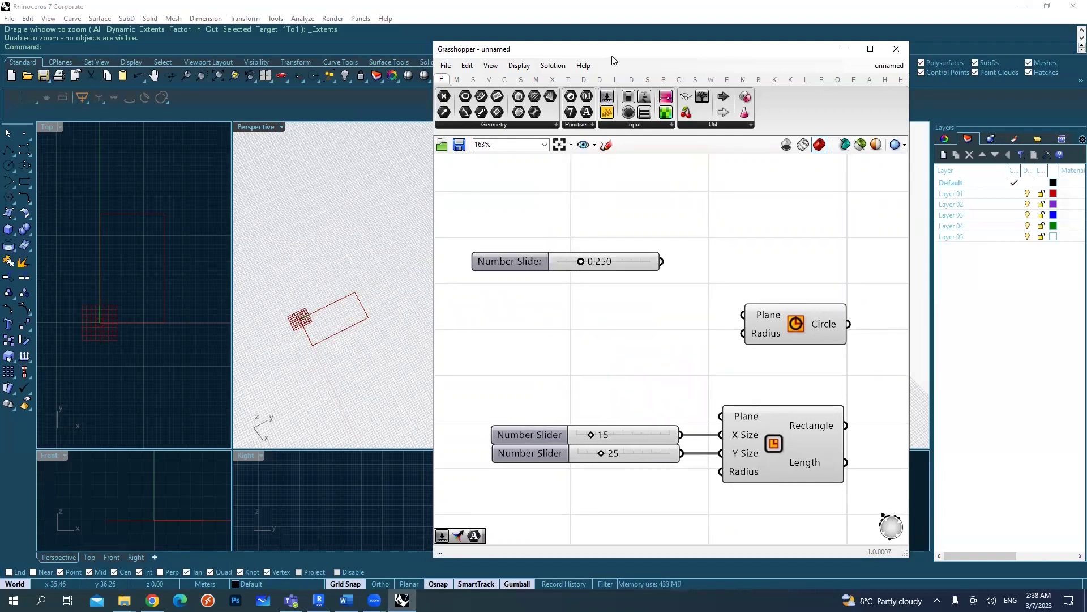
# Step: In the new slider's settings, set the domain Min to -15 and Max to 40
pyautogui.click(530, 262)
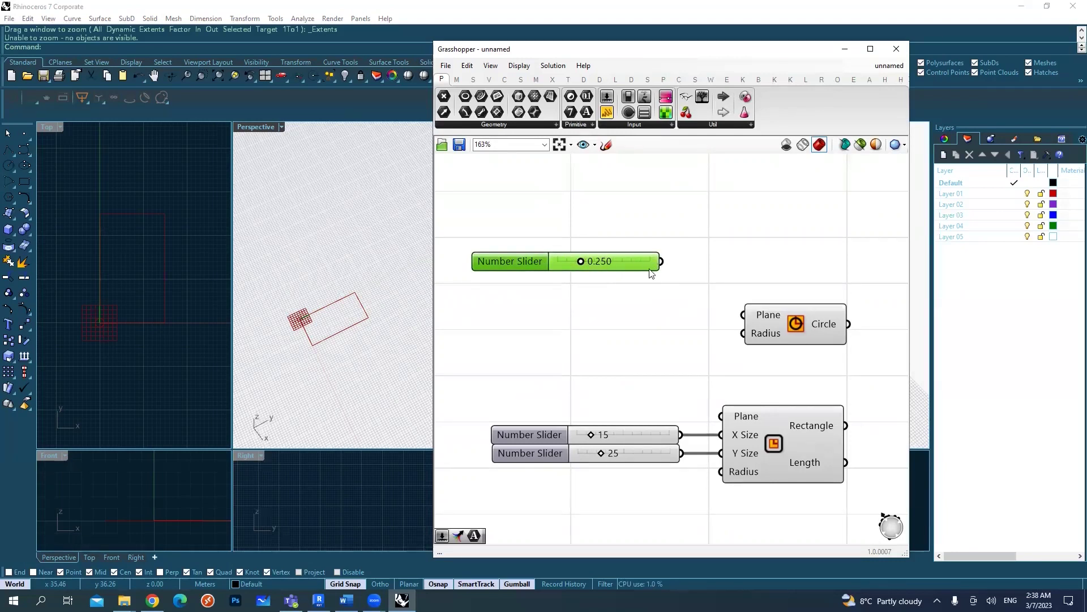
pyautogui.moveTo(509, 262)
pyautogui.doubleClick(505, 261)
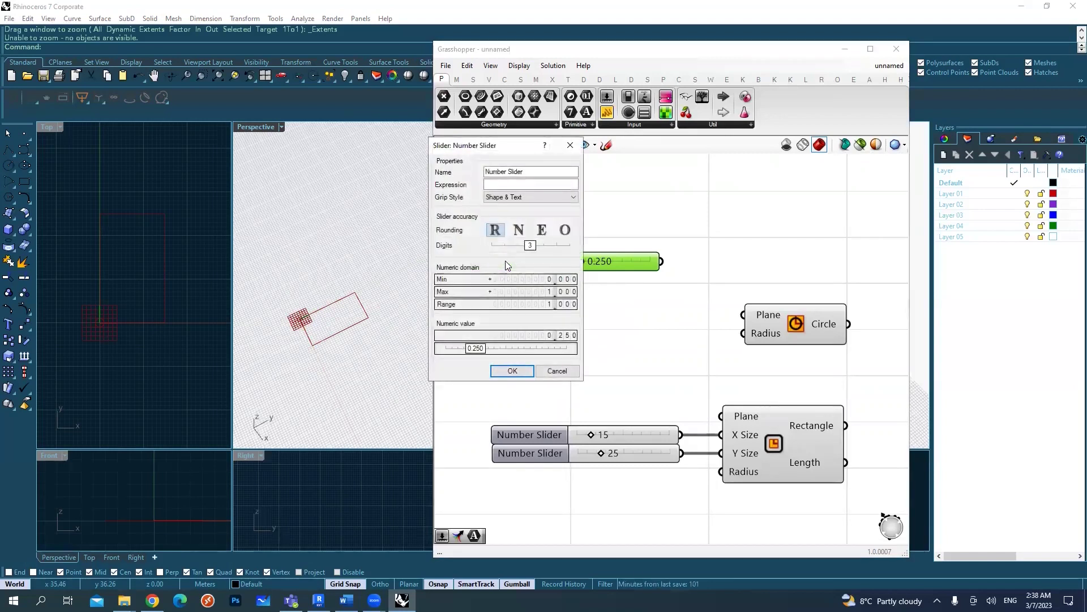
pyautogui.moveTo(491, 148); pyautogui.dragTo(726, 155)
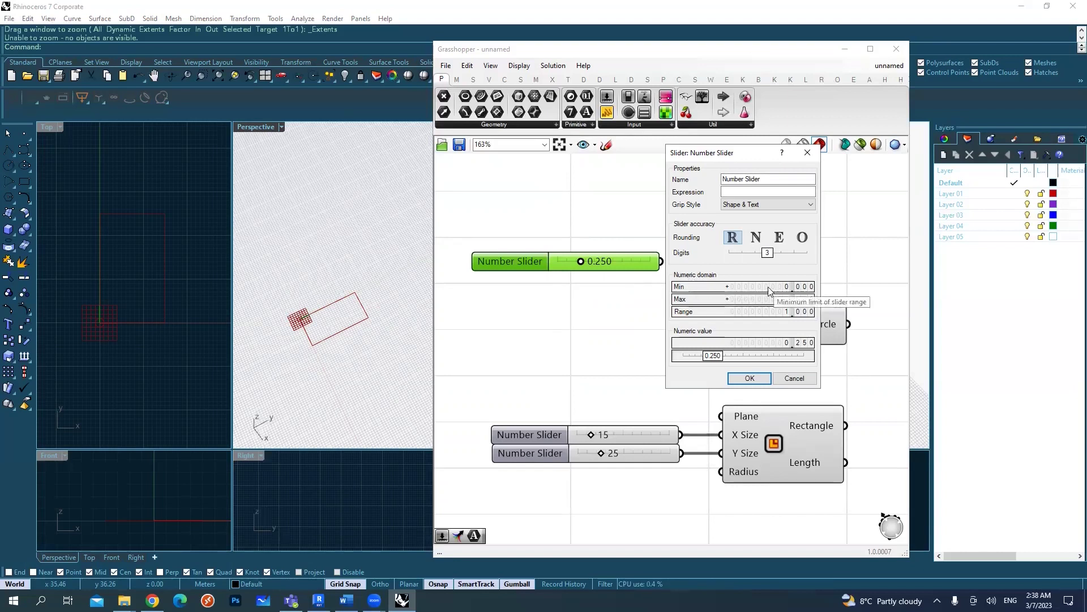
pyautogui.doubleClick(787, 287)
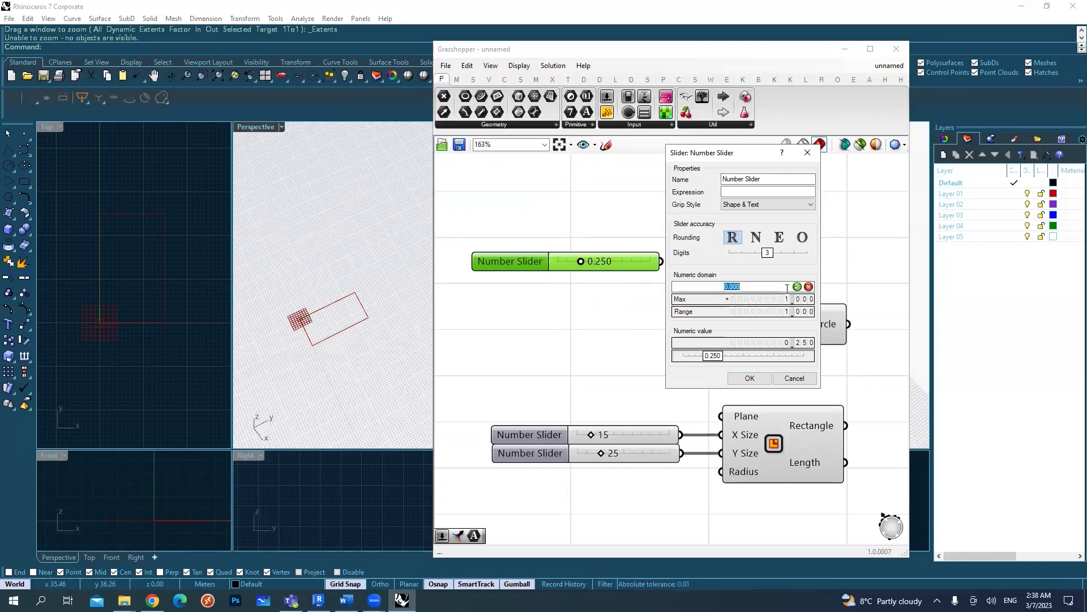
pyautogui.press('BackSpace')
pyautogui.write('-15')
pyautogui.press('Return')
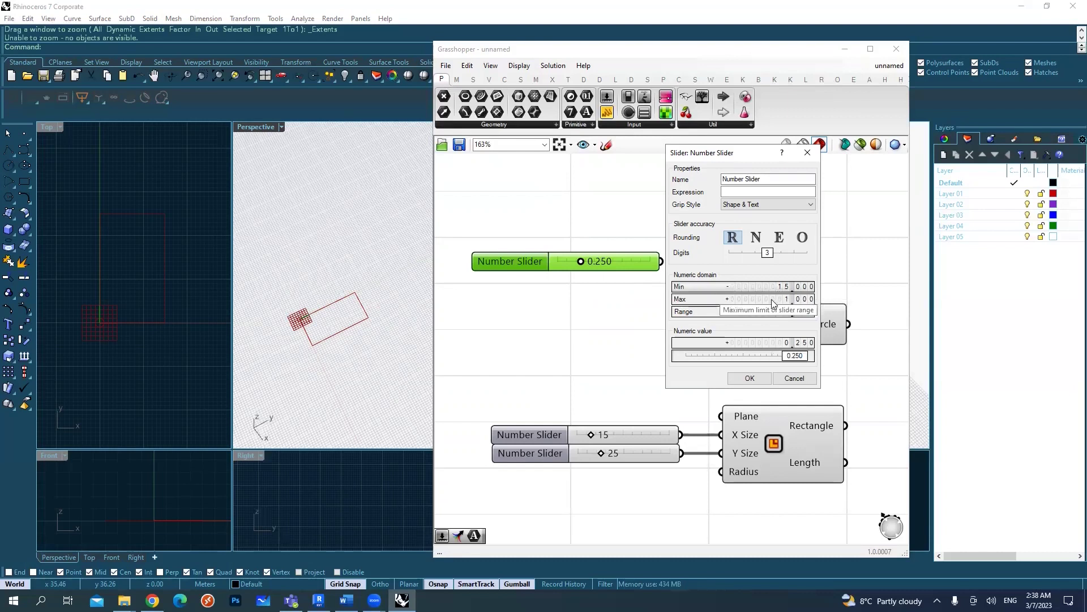
pyautogui.doubleClick(774, 299)
pyautogui.write('40')
pyautogui.press('Return')
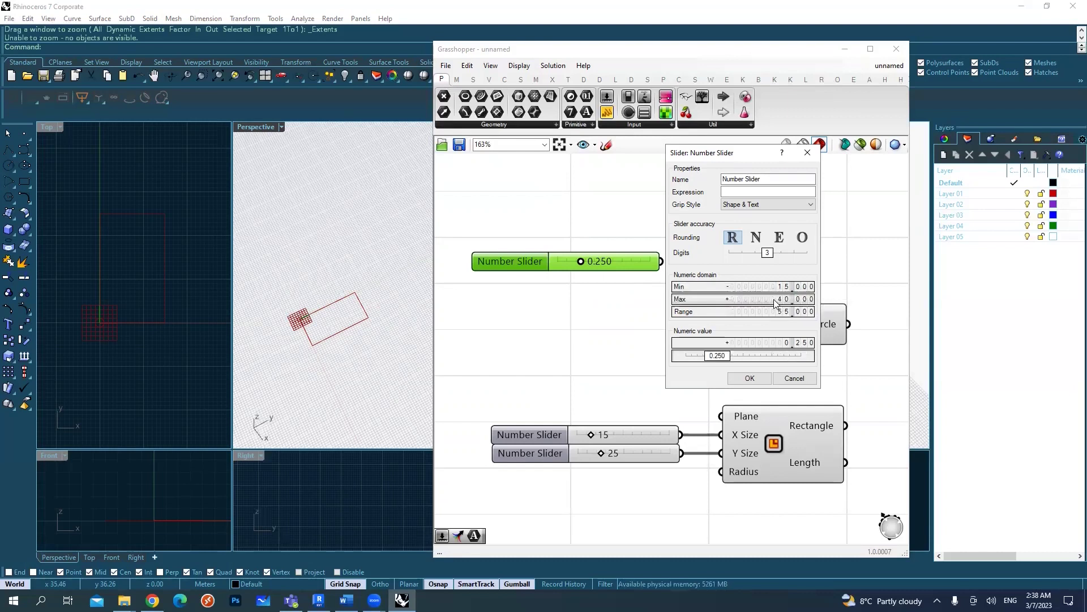
# Step: Set the slider's rounding to even whole numbers (N, E) and drag it to 40
pyautogui.click(756, 238)
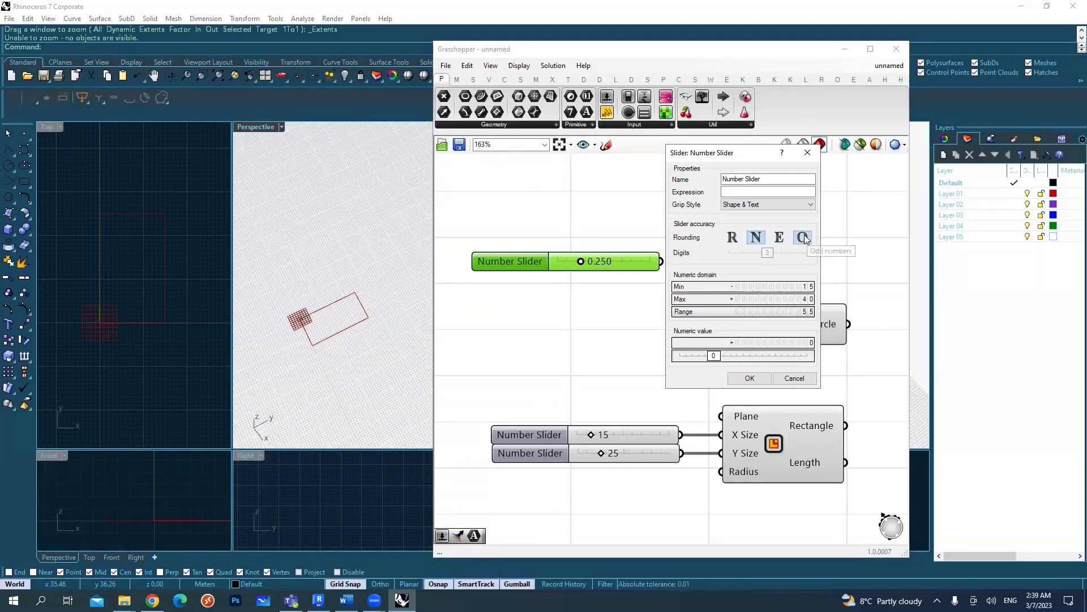
pyautogui.click(782, 238)
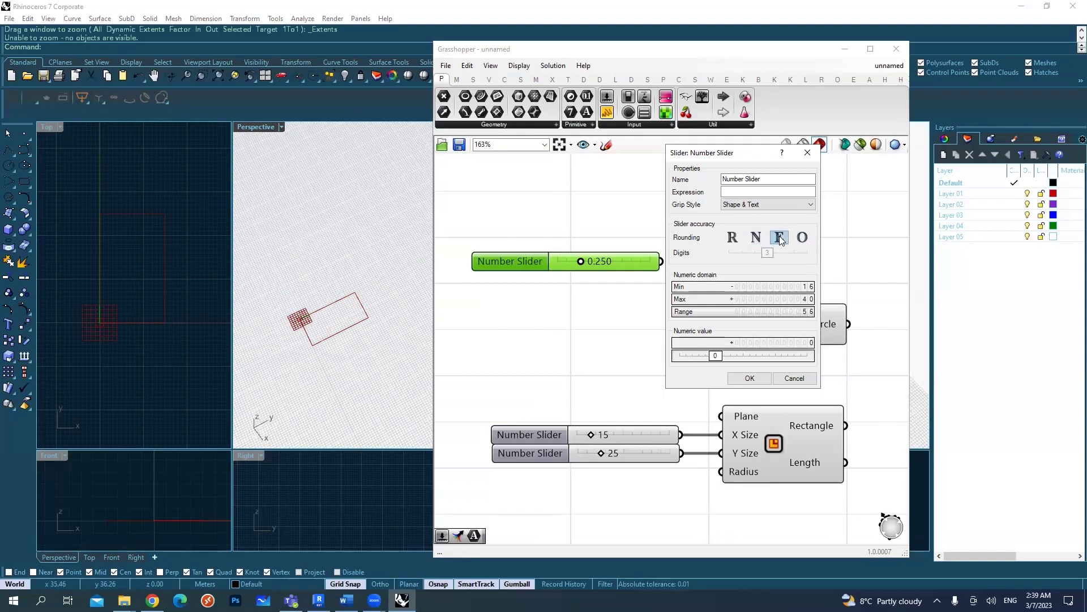
pyautogui.click(758, 378)
pyautogui.moveTo(590, 266); pyautogui.dragTo(598, 274)
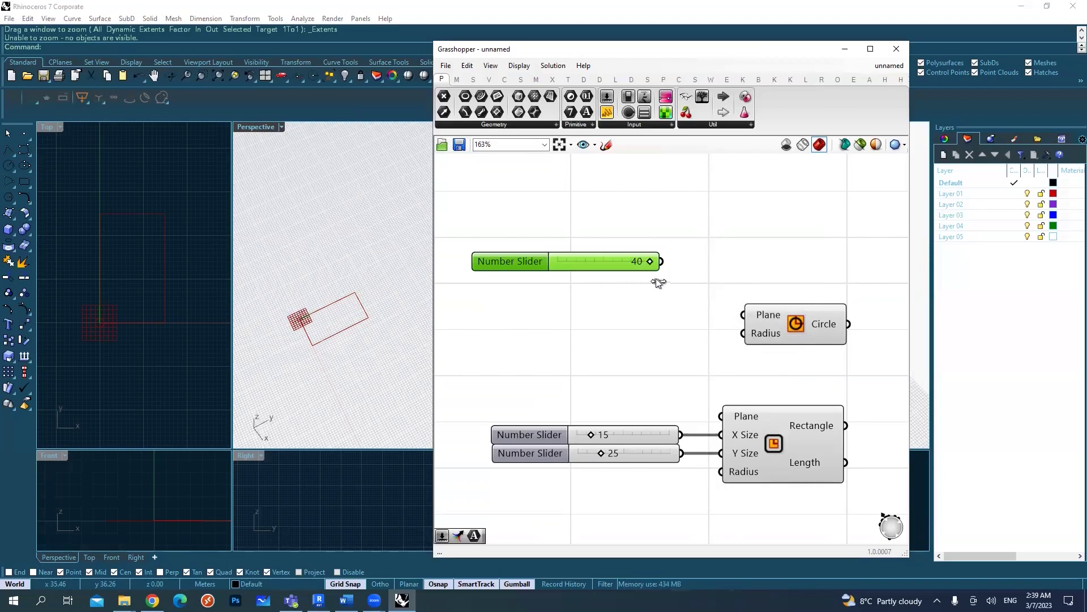
# Step: Switch the slider's rounding to whole numbers and lower its value to -12
pyautogui.moveTo(644, 279); pyautogui.dragTo(573, 282)
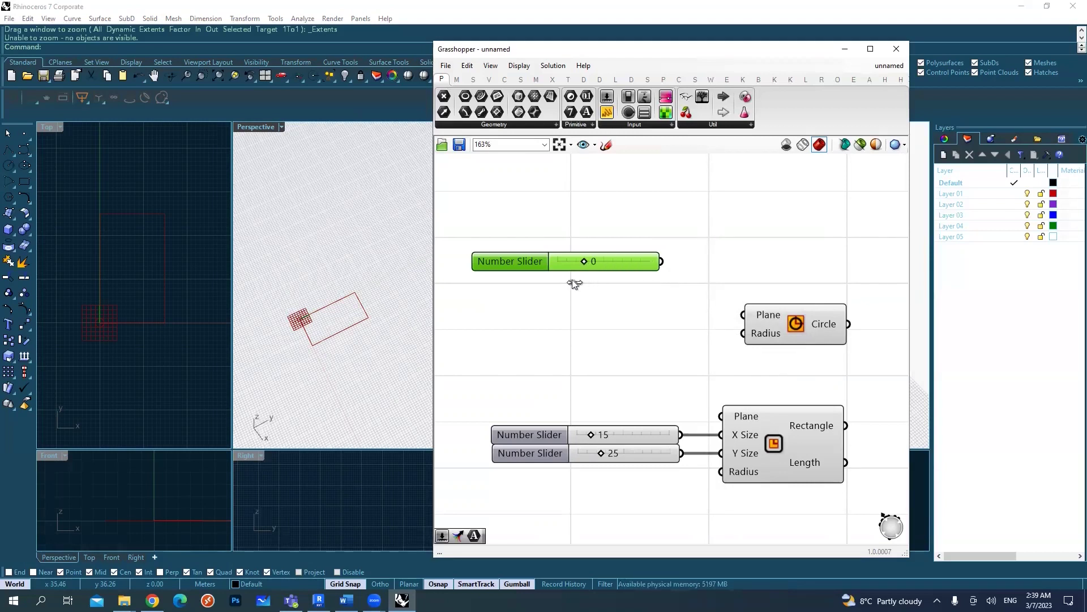
pyautogui.doubleClick(526, 267)
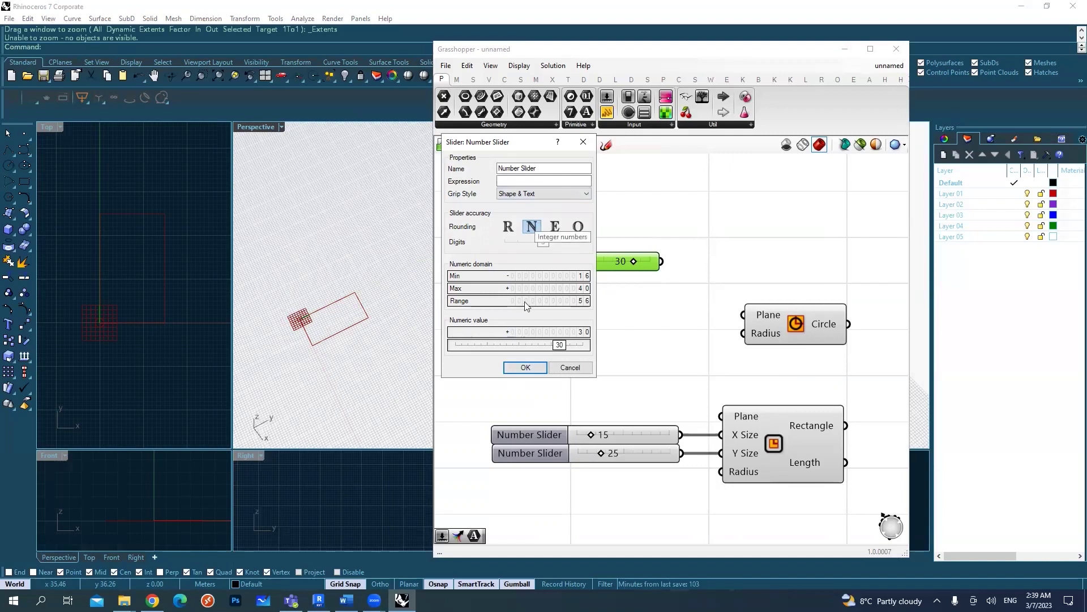
pyautogui.click(526, 368)
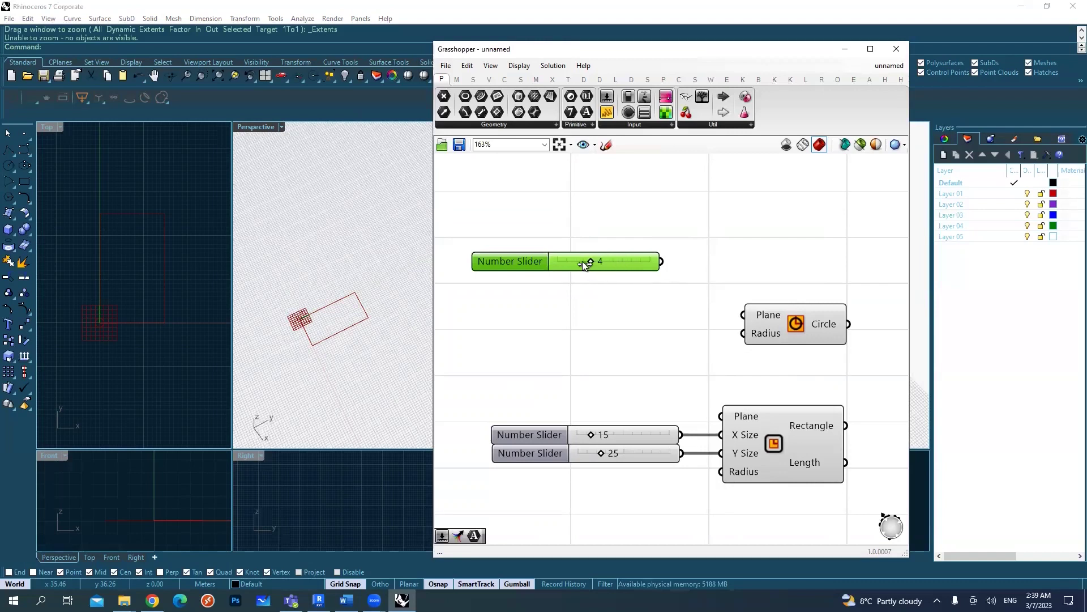
pyautogui.moveTo(581, 264); pyautogui.dragTo(562, 265)
# Step: Wire the slider into the Circle's Radius input and set the radius to 15
pyautogui.moveTo(660, 261); pyautogui.dragTo(727, 337)
pyautogui.moveTo(601, 264); pyautogui.dragTo(611, 335)
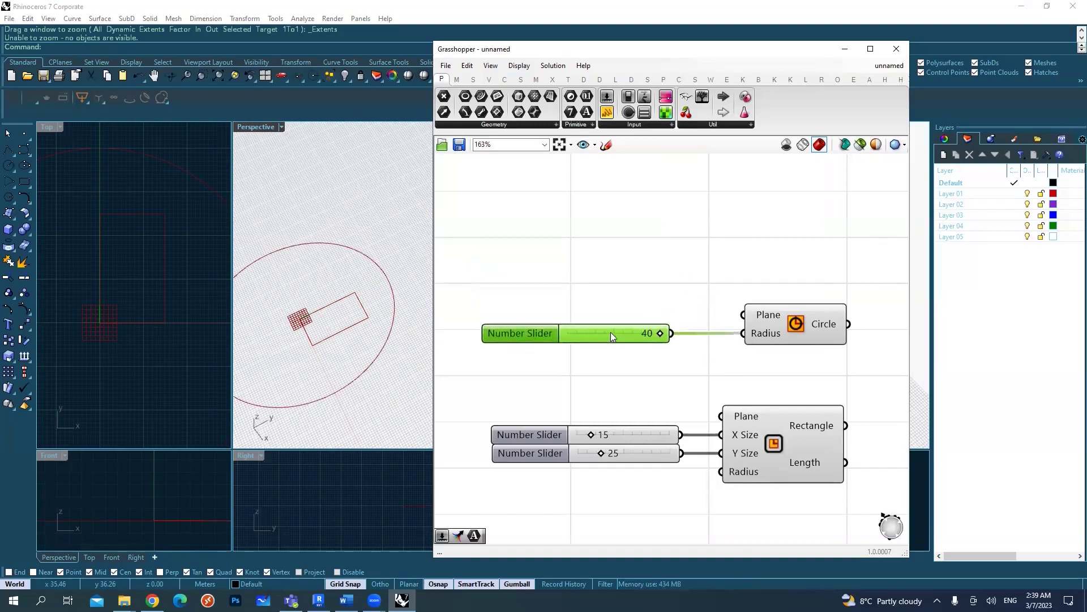
pyautogui.click(784, 325)
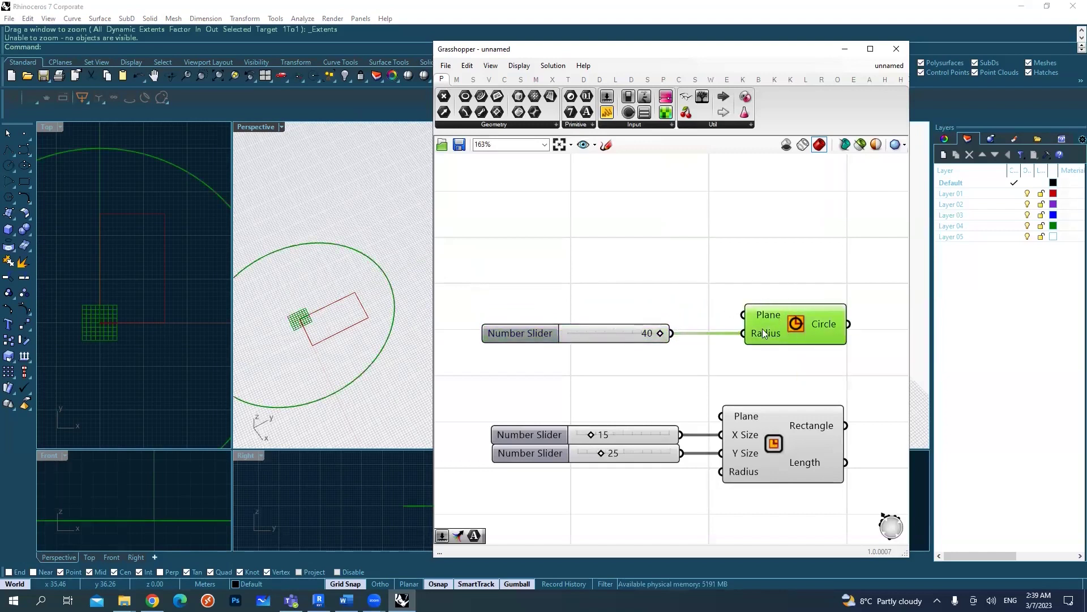
pyautogui.moveTo(658, 334); pyautogui.dragTo(579, 338)
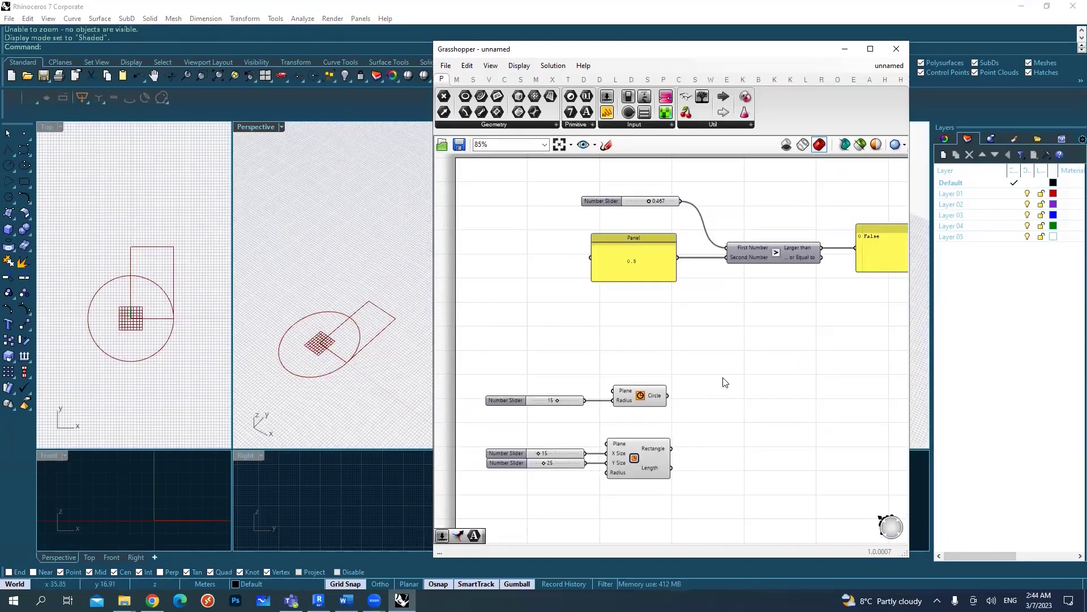
pyautogui.scroll(2, 726, 383)
pyautogui.moveTo(683, 408); pyautogui.dragTo(735, 375, button='right')
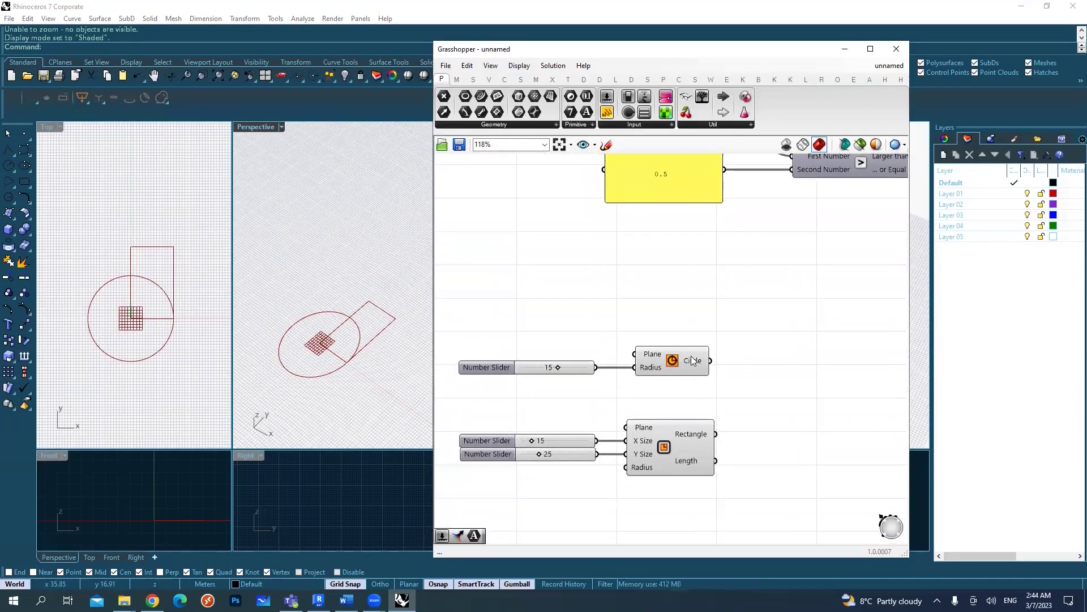
pyautogui.click(692, 361)
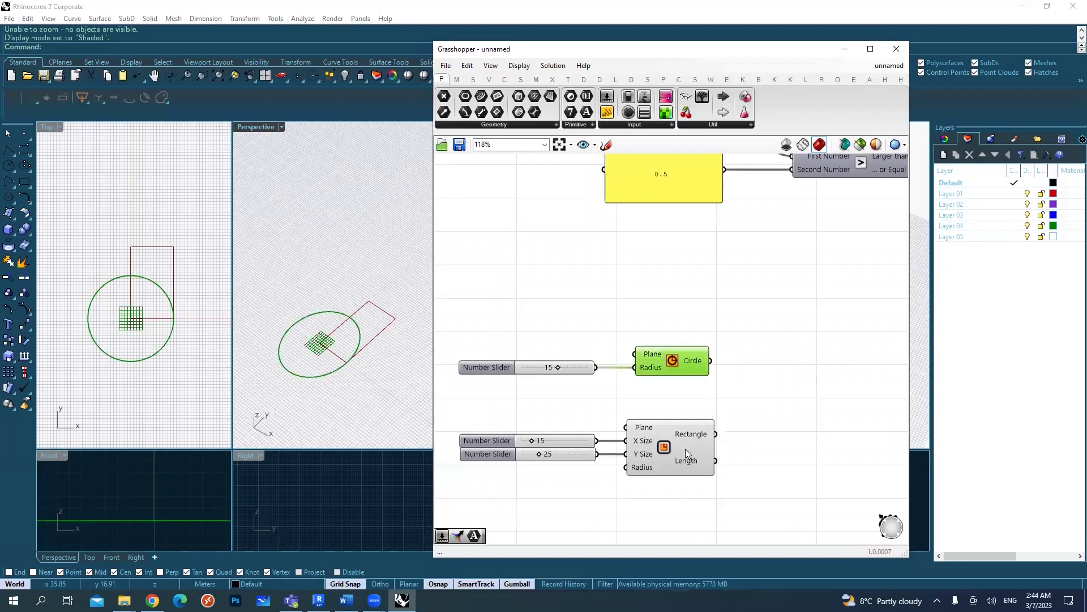
pyautogui.click(691, 433)
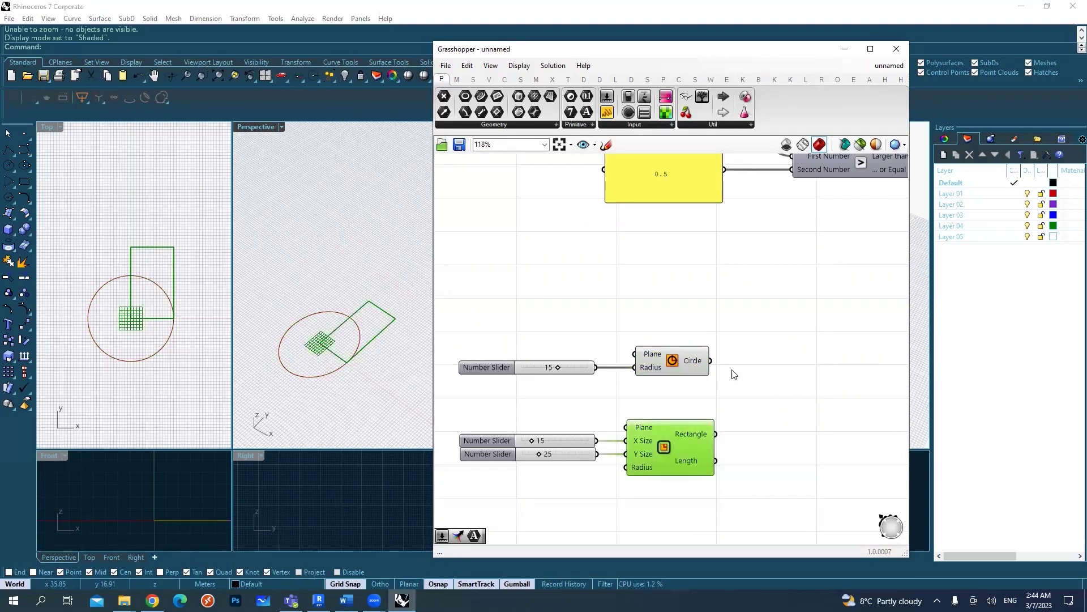
pyautogui.scroll(2, 732, 367)
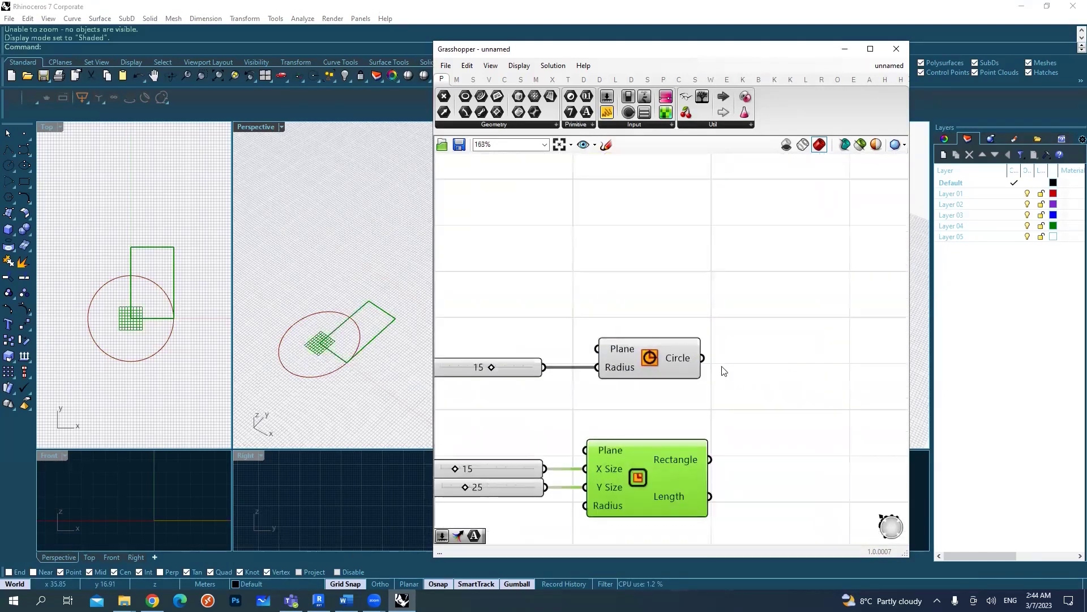
pyautogui.click(683, 359)
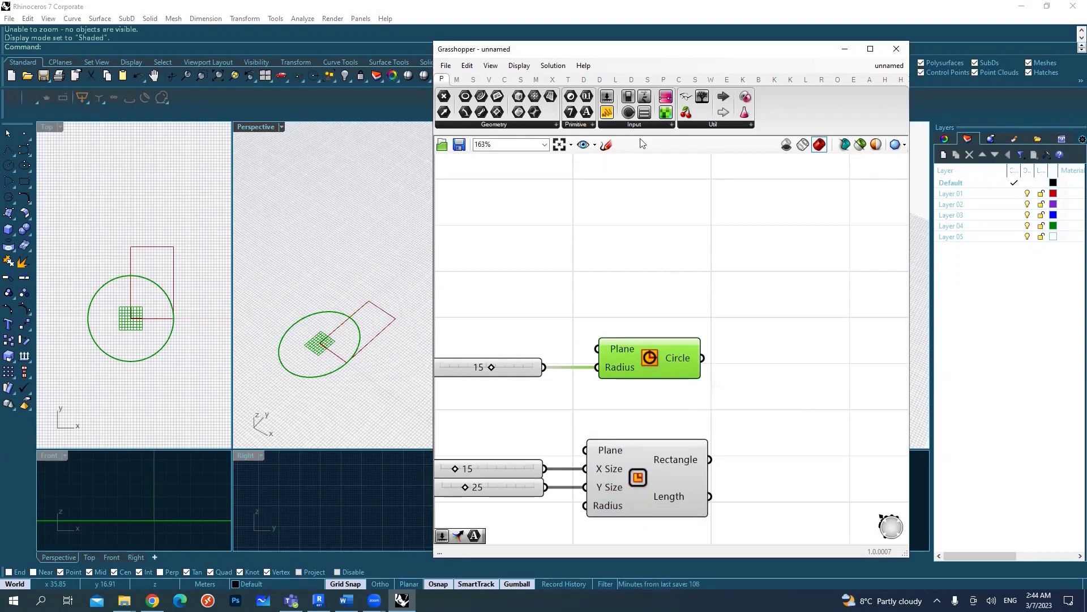
# Step: Place a Panel beside Circle, feed it the Circle output, and shift it left
pyautogui.moveTo(609, 115); pyautogui.dragTo(812, 311)
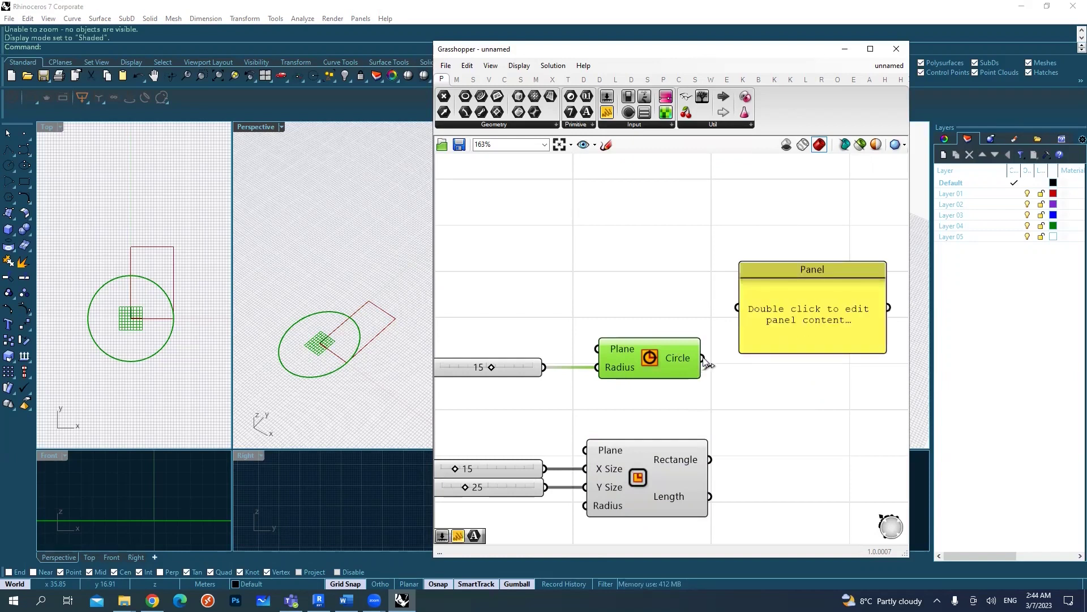
pyautogui.moveTo(702, 357); pyautogui.dragTo(737, 307)
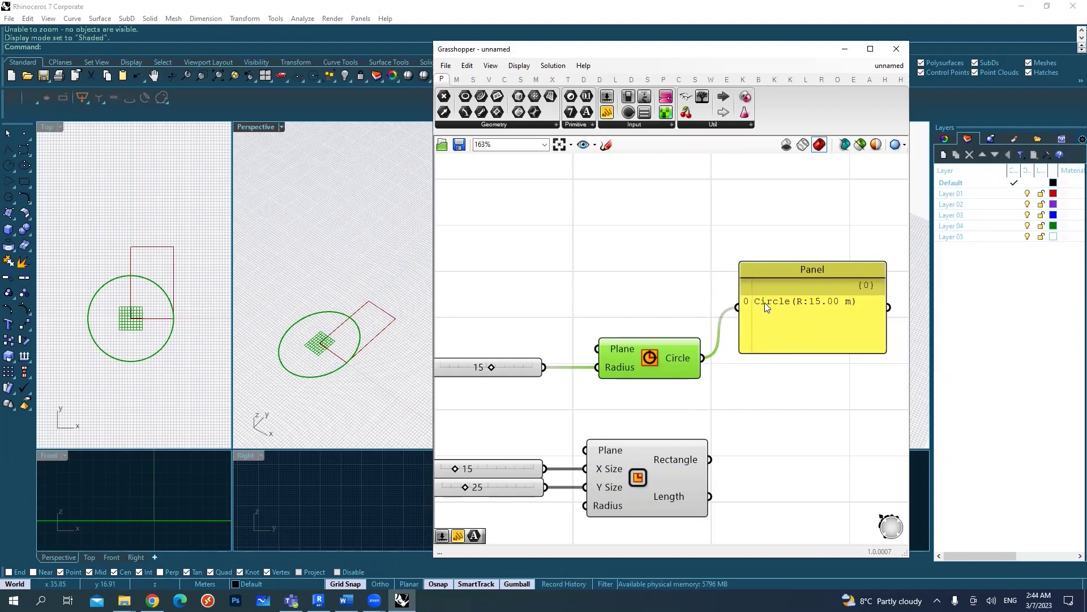
pyautogui.moveTo(697, 293); pyautogui.dragTo(792, 323)
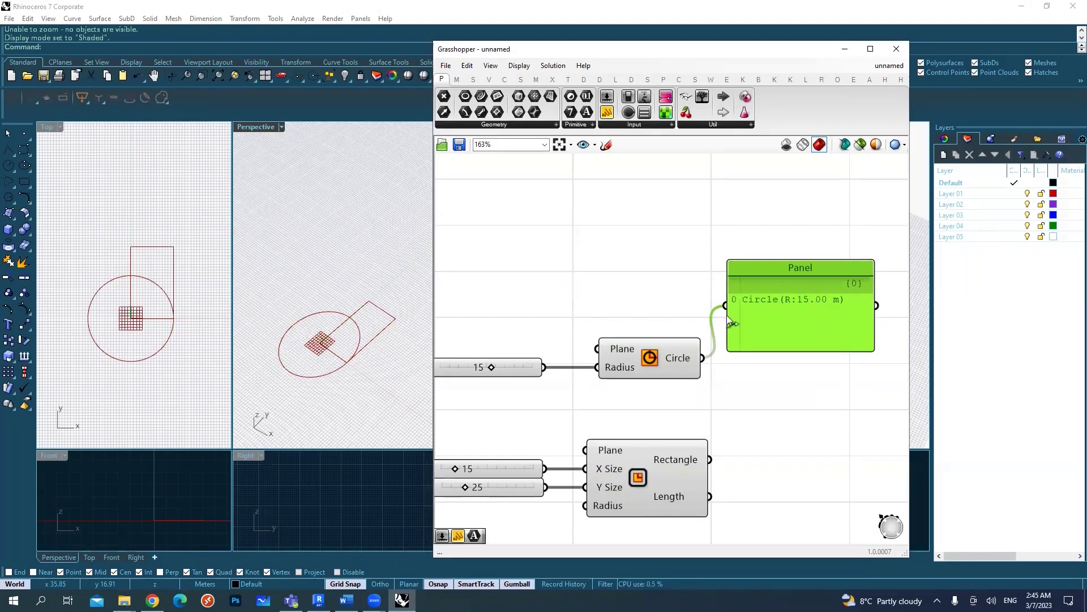
pyautogui.click(696, 290)
pyautogui.moveTo(696, 289); pyautogui.dragTo(707, 264, button='right')
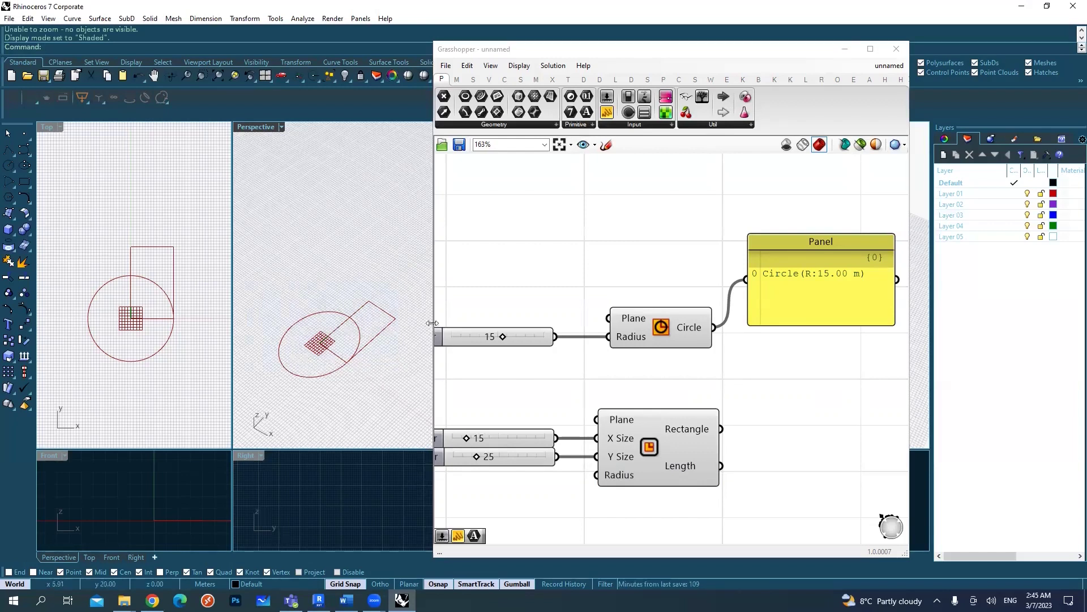
pyautogui.click(686, 326)
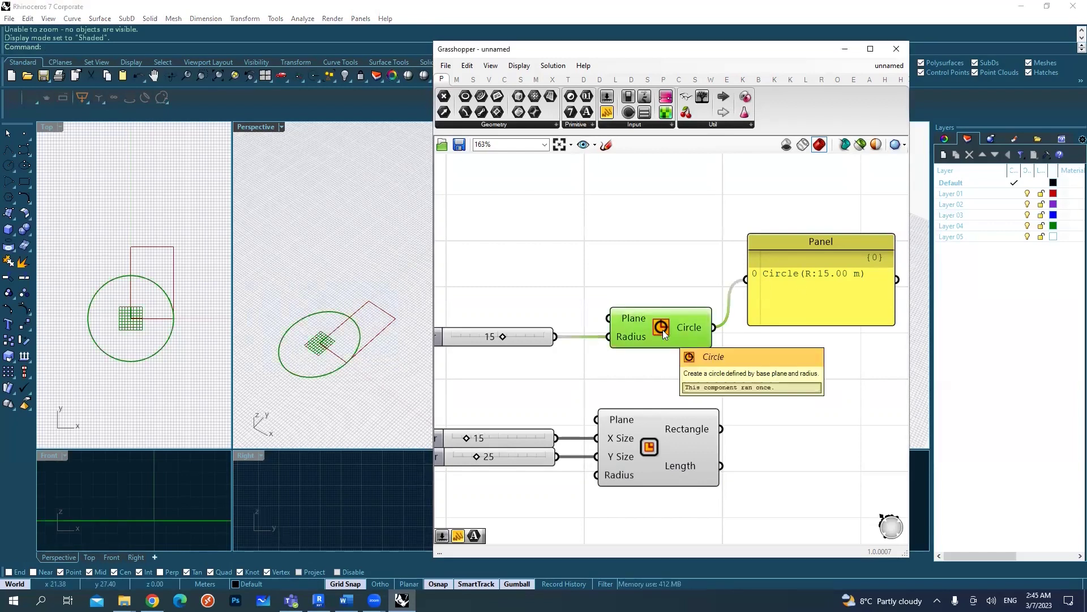
pyautogui.moveTo(386, 195); pyautogui.dragTo(315, 399)
pyautogui.moveTo(367, 242); pyautogui.dragTo(306, 395)
pyautogui.moveTo(365, 202); pyautogui.dragTo(312, 368)
pyautogui.moveTo(390, 274); pyautogui.dragTo(332, 360)
pyautogui.click(654, 330)
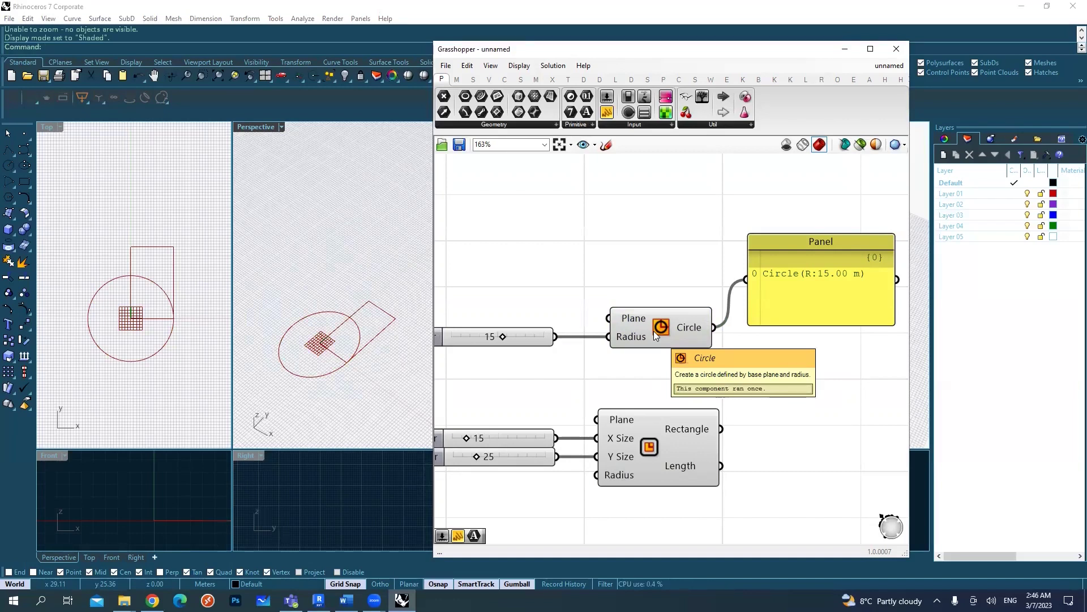
pyautogui.click(669, 331)
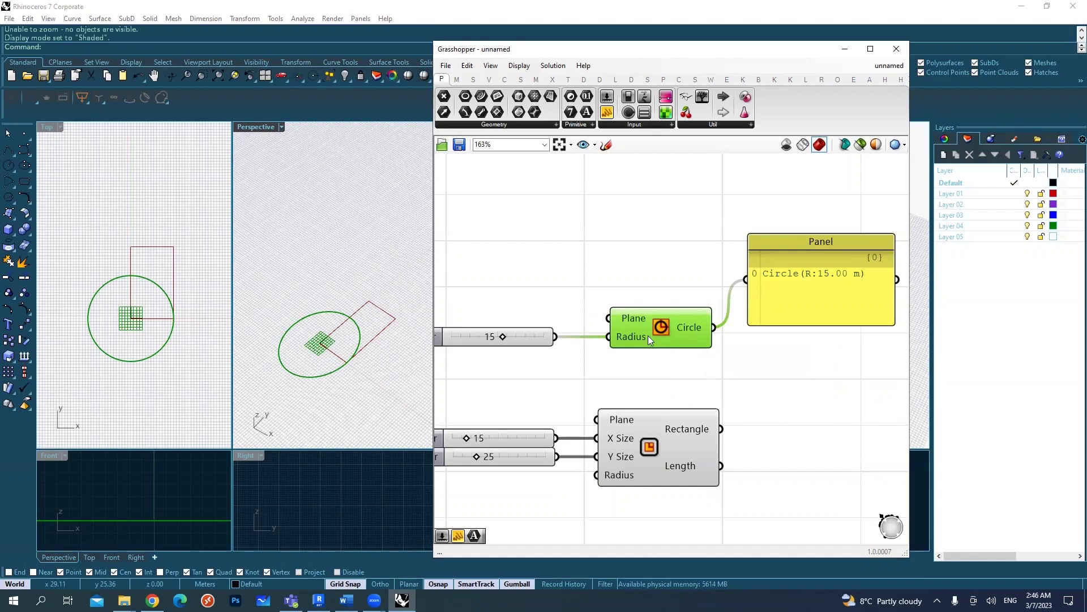
pyautogui.moveTo(686, 326)
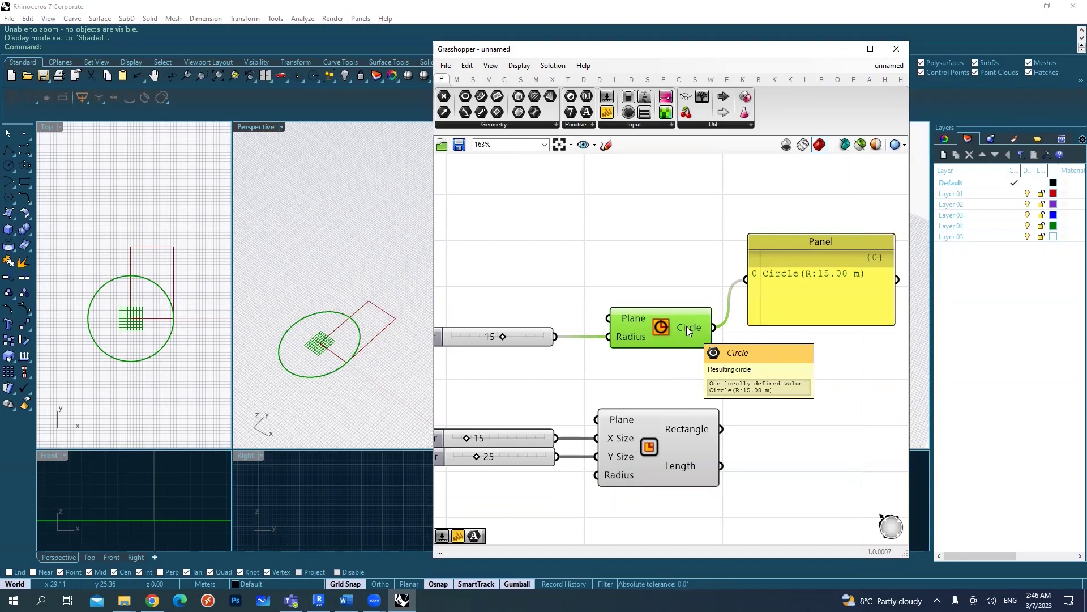
# Step: Drag the radius slider through 35, 27 and 21, finally settling on 30
pyautogui.moveTo(632, 340); pyautogui.dragTo(680, 339, button='right')
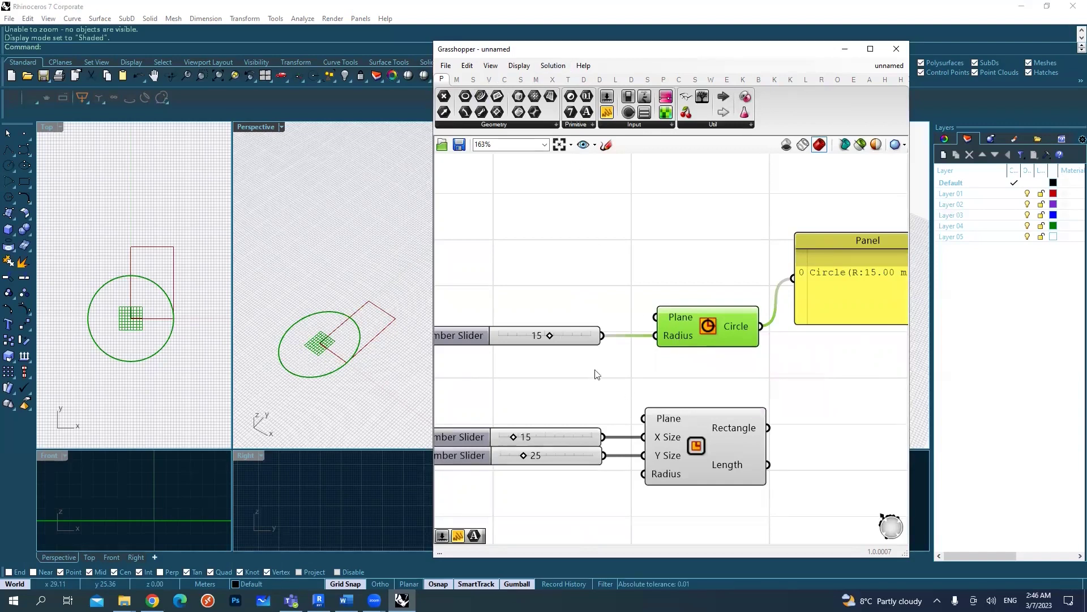
pyautogui.moveTo(546, 335); pyautogui.dragTo(570, 339)
pyautogui.moveTo(714, 267); pyautogui.dragTo(675, 344)
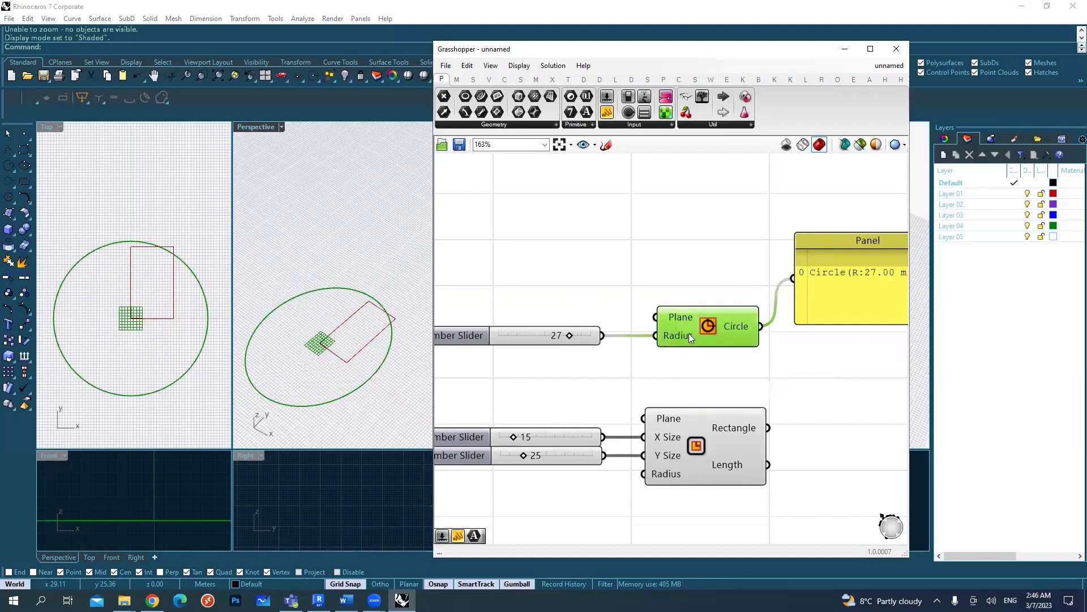
pyautogui.moveTo(568, 336)
pyautogui.mouseDown()
pyautogui.moveTo(538, 338)
pyautogui.moveTo(549, 335)
pyautogui.mouseUp()
pyautogui.moveTo(549, 335); pyautogui.dragTo(561, 330, button='right')
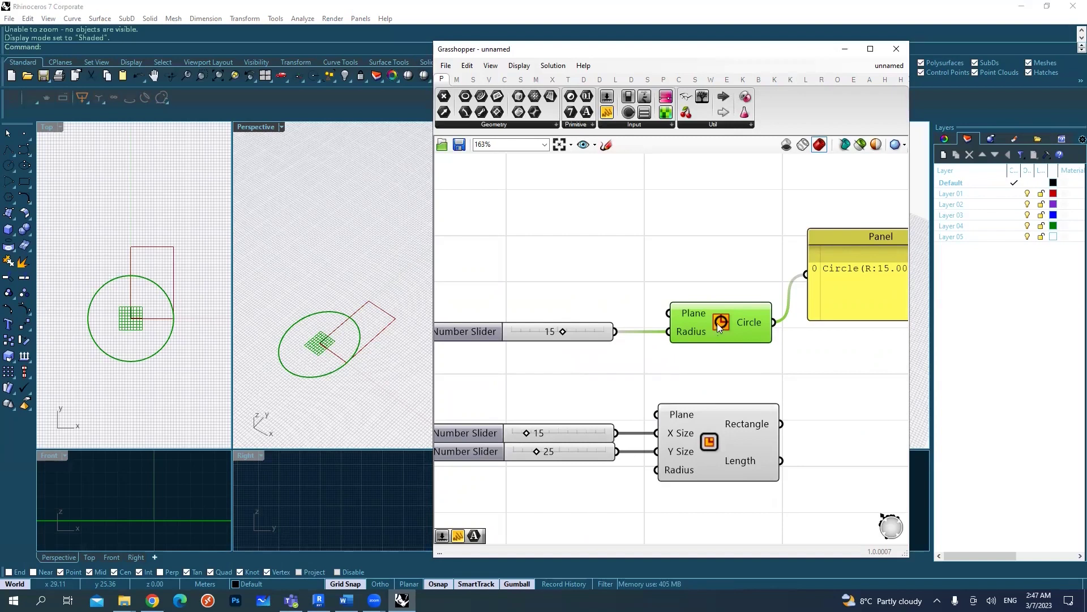
pyautogui.moveTo(717, 323); pyautogui.dragTo(671, 326, button='right')
pyautogui.moveTo(719, 277); pyautogui.dragTo(677, 323)
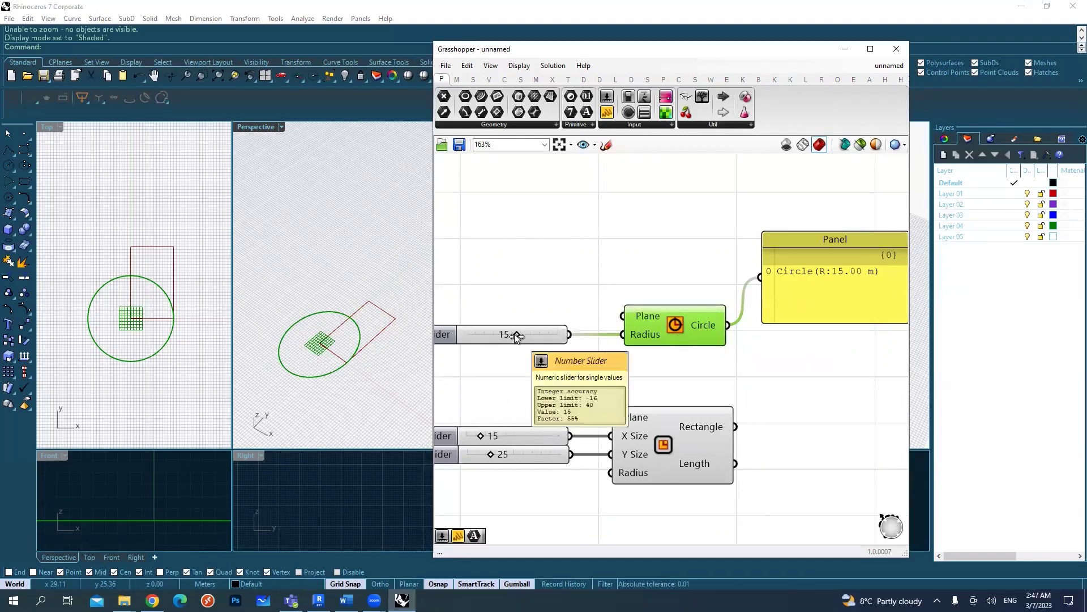
pyautogui.moveTo(514, 335); pyautogui.dragTo(558, 340, button='right')
pyautogui.moveTo(568, 335); pyautogui.dragTo(593, 337)
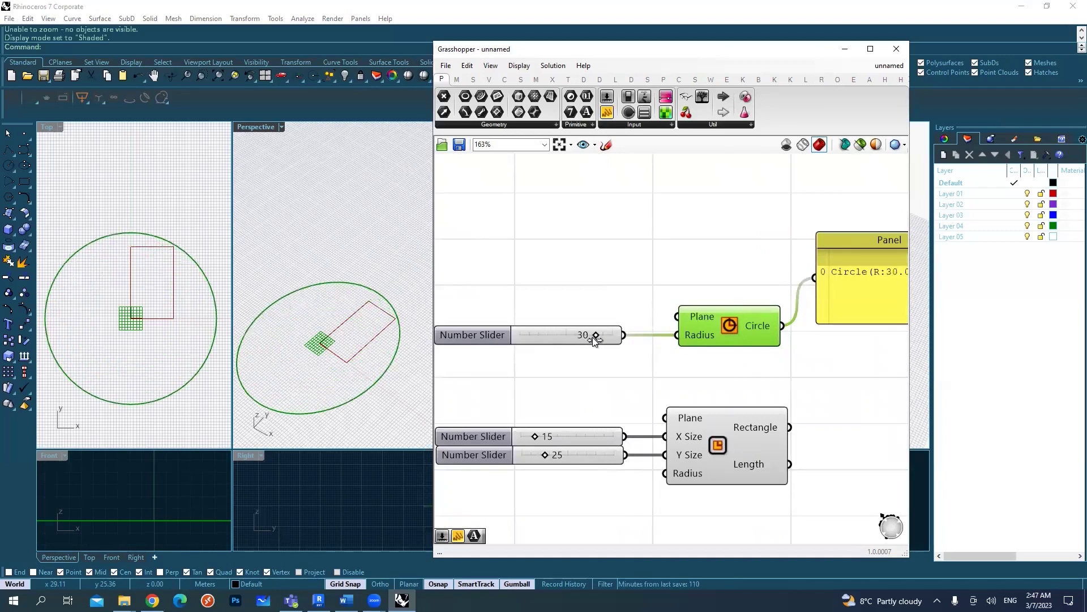
# Step: Bake the Circle component into Rhino on the Default layer
pyautogui.rightClick(735, 322)
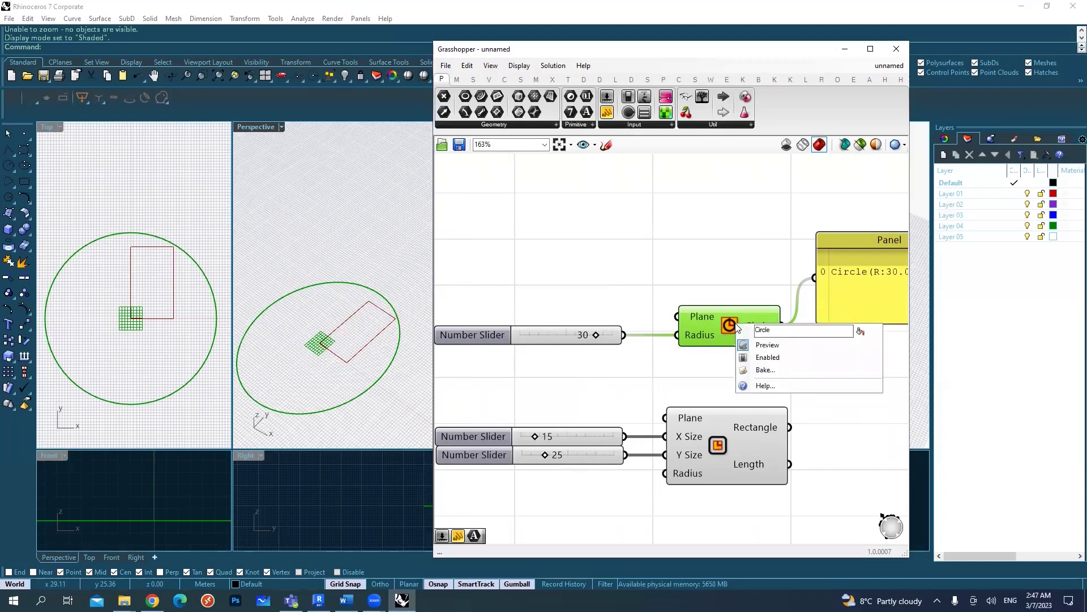
pyautogui.click(761, 371)
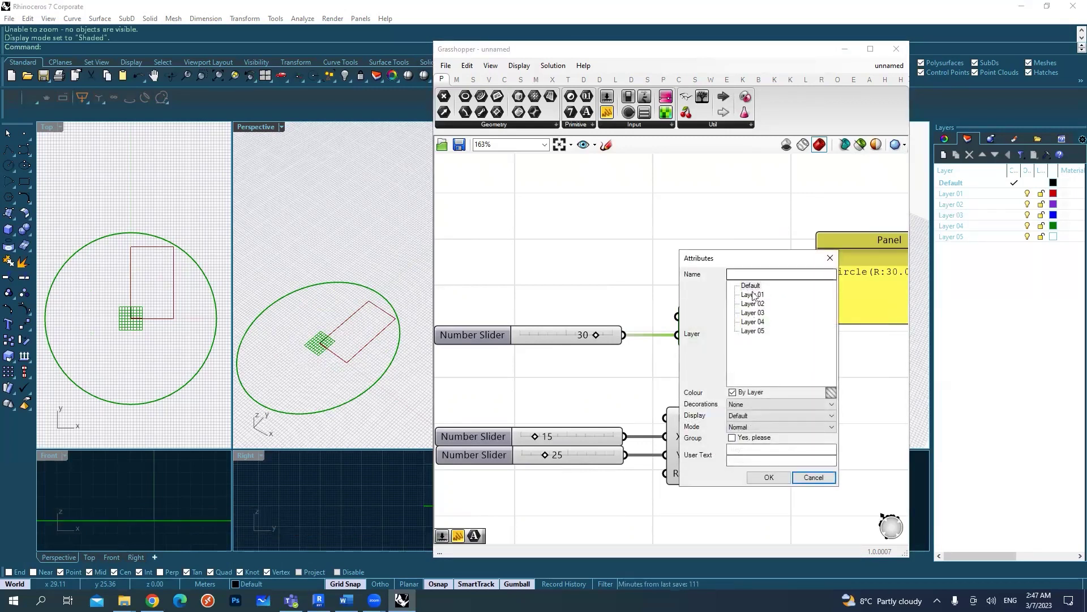
pyautogui.click(751, 286)
pyautogui.click(768, 478)
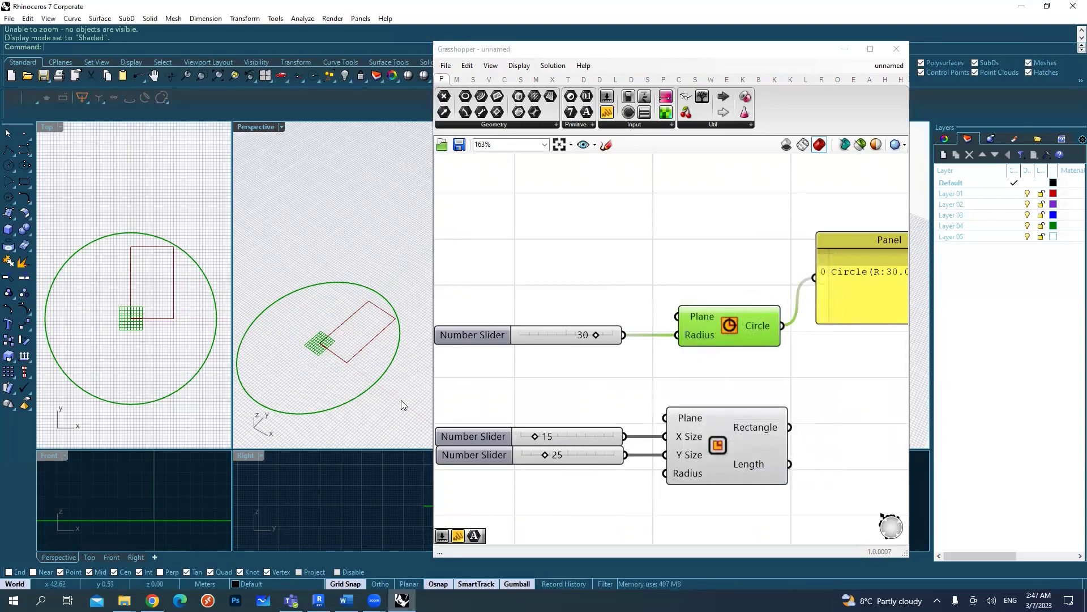
# Step: Select the baked circle in the Perspective view and undo its accidental move twice
pyautogui.click(380, 373)
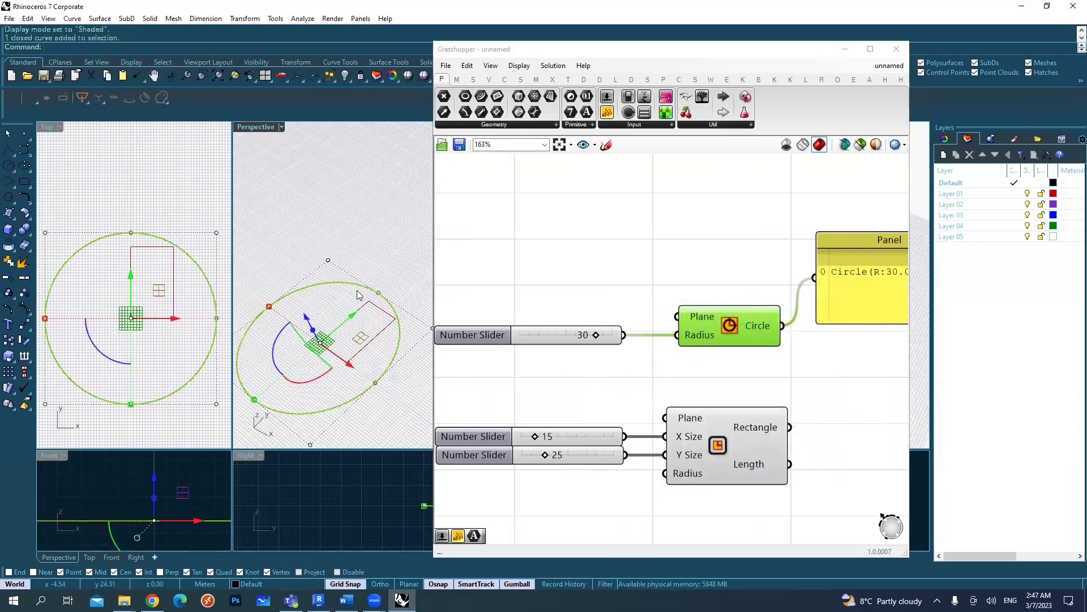
pyautogui.moveTo(335, 281); pyautogui.dragTo(320, 248, button='right')
pyautogui.click(320, 248)
pyautogui.click(340, 297)
pyautogui.hotkey('ctrl', 'z')
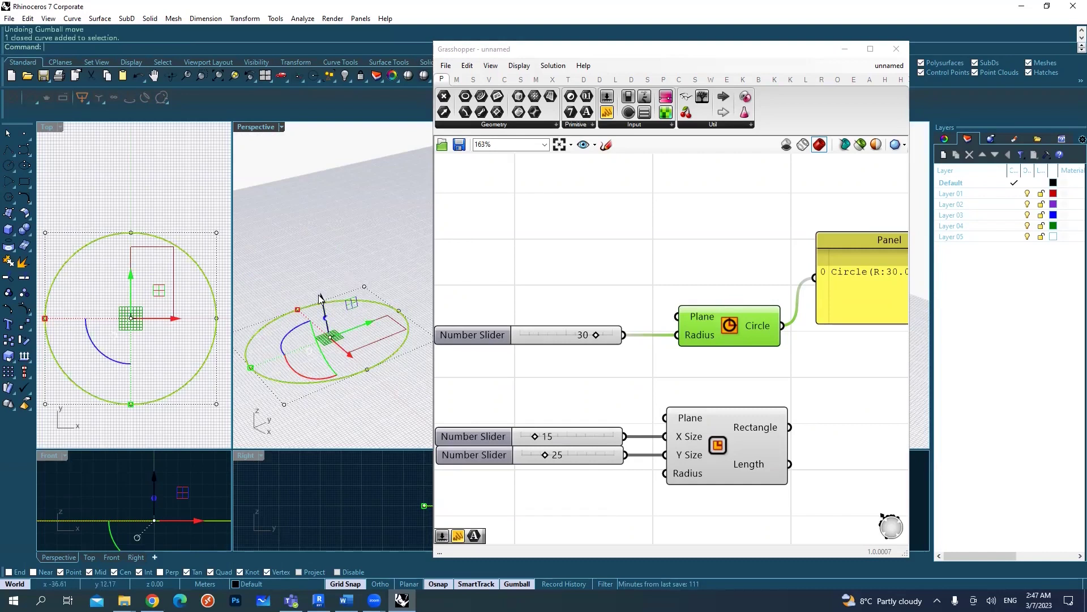
pyautogui.hotkey('ctrl', 'z')
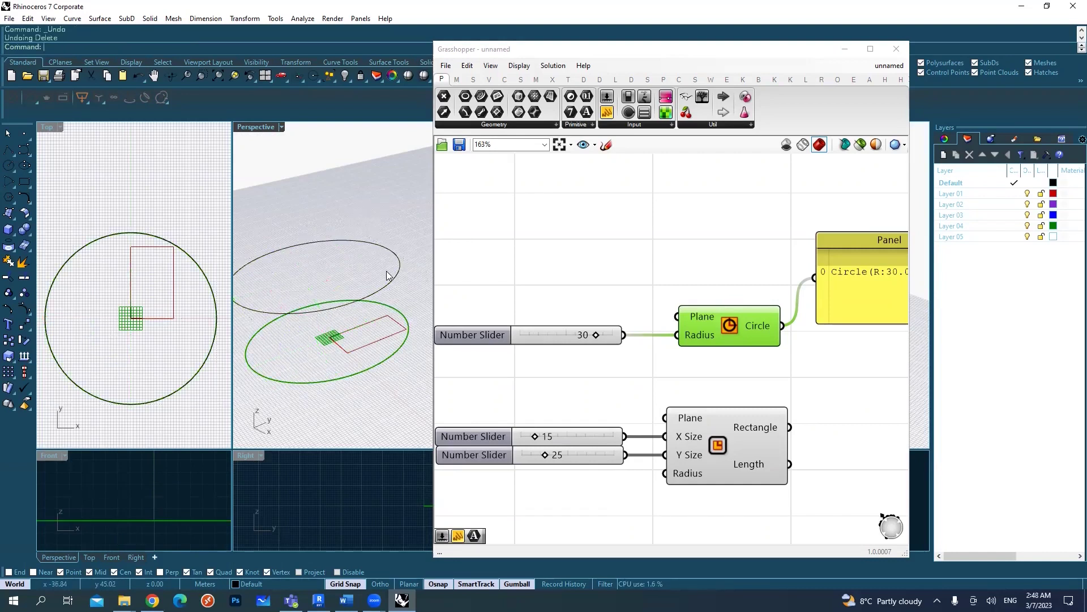
# Step: Delete the baked black circle and recentre the definition on the canvas
pyautogui.click(389, 287)
pyautogui.press('Delete')
pyautogui.scroll(-3, 637, 342)
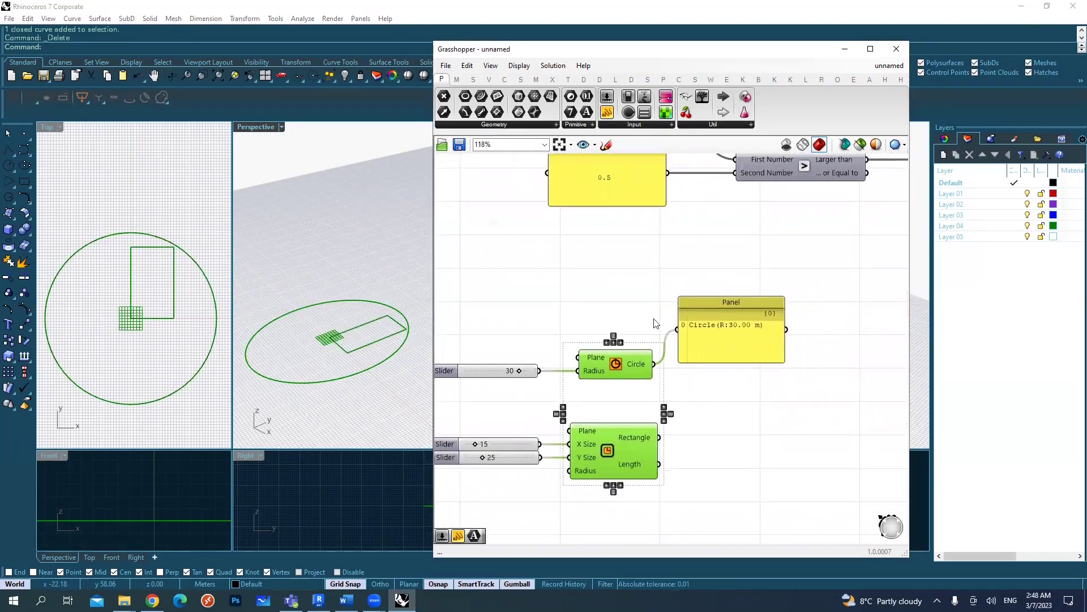
pyautogui.click(621, 306)
pyautogui.moveTo(640, 310); pyautogui.dragTo(678, 291, button='right')
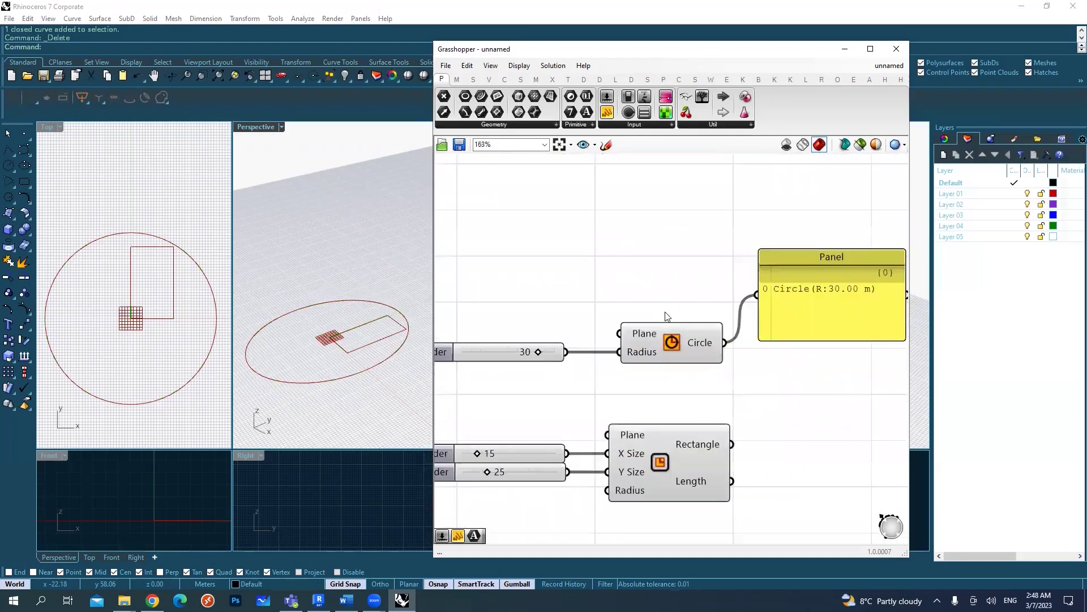
pyautogui.moveTo(674, 296); pyautogui.dragTo(689, 297, button='right')
# Step: Select the radius slider, then toggle the Circle component's selection to highlight its preview
pyautogui.click(519, 347)
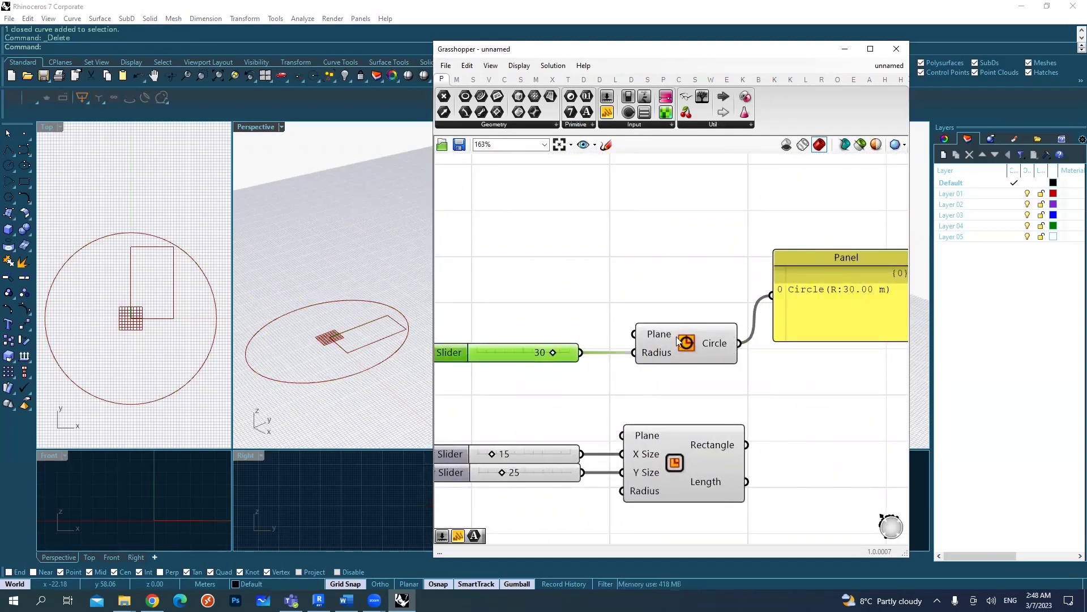
pyautogui.click(676, 363)
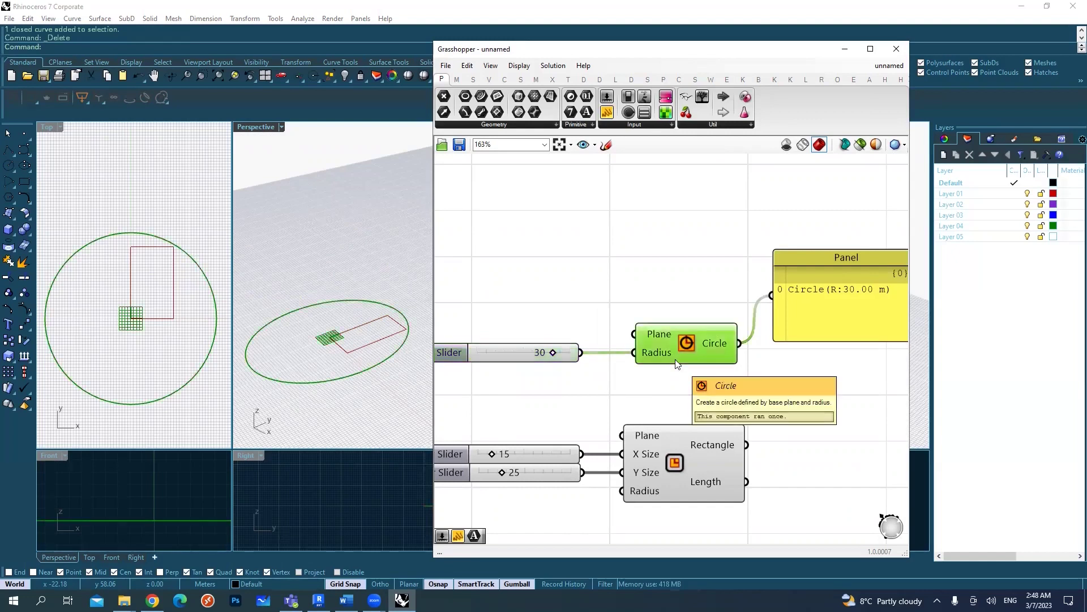
pyautogui.click(701, 270)
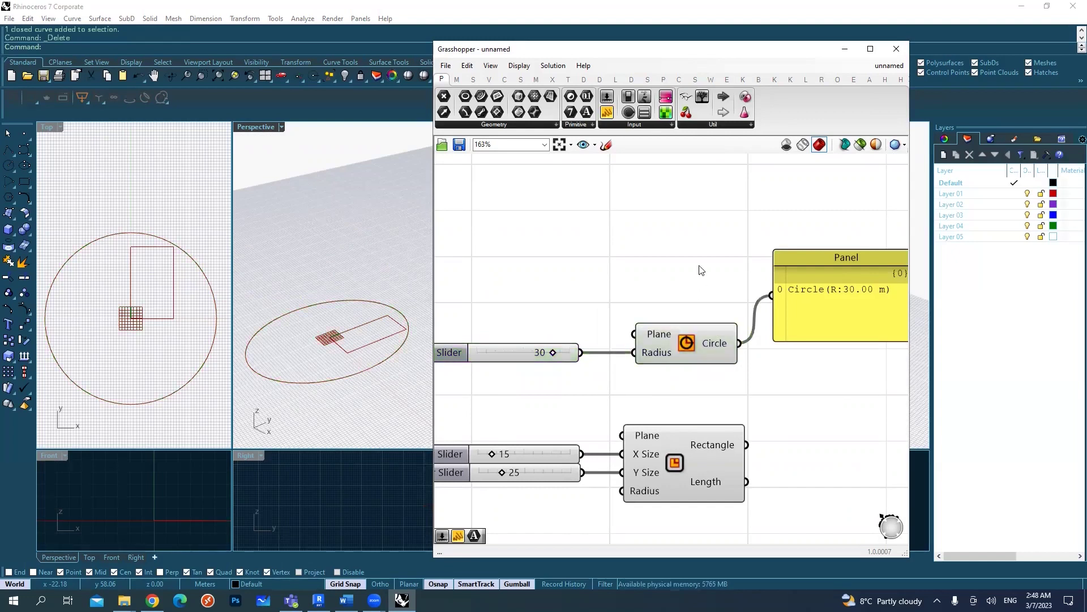
pyautogui.click(670, 342)
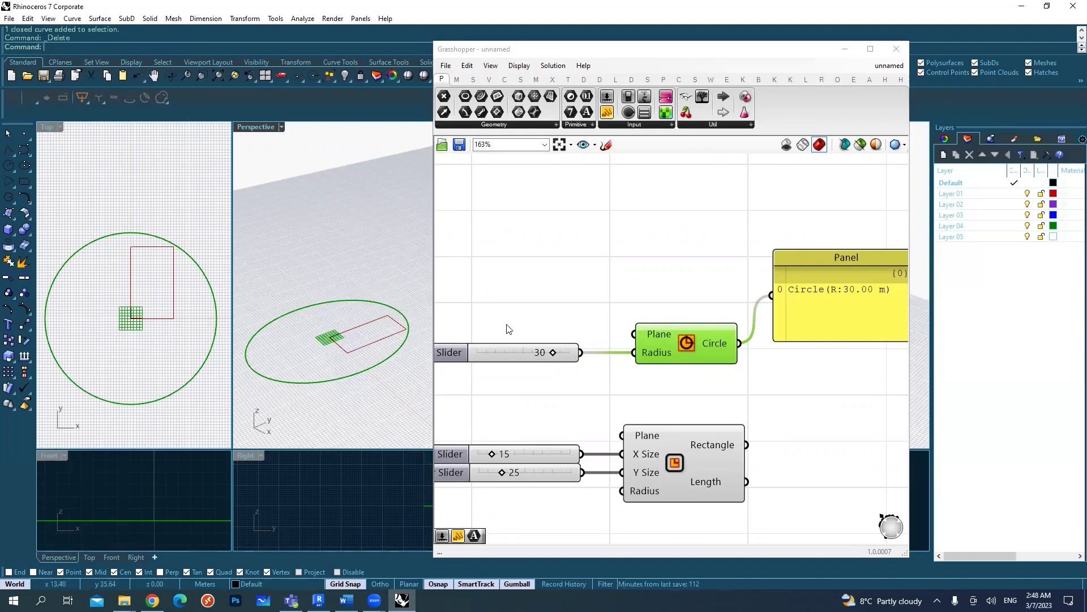
pyautogui.click(587, 295)
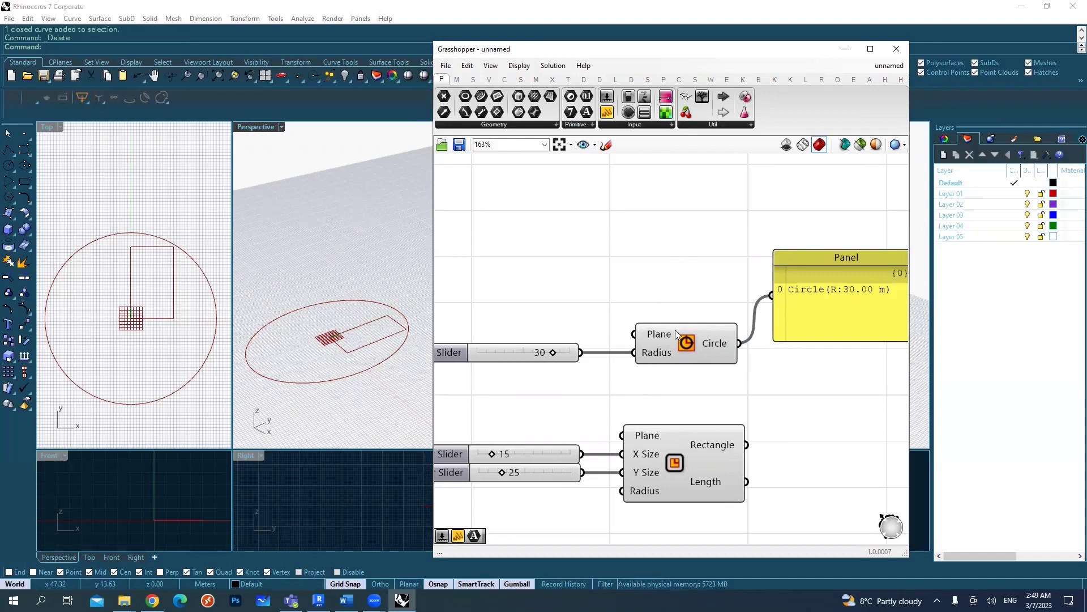
pyautogui.click(457, 80)
pyautogui.click(473, 79)
pyautogui.click(489, 80)
pyautogui.click(521, 79)
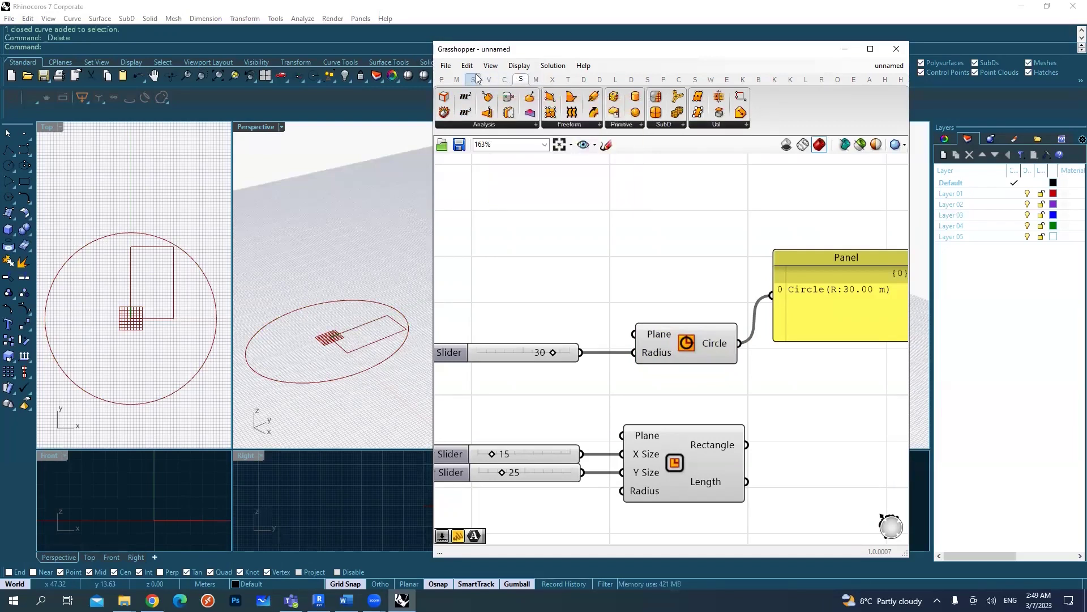
pyautogui.click(535, 125)
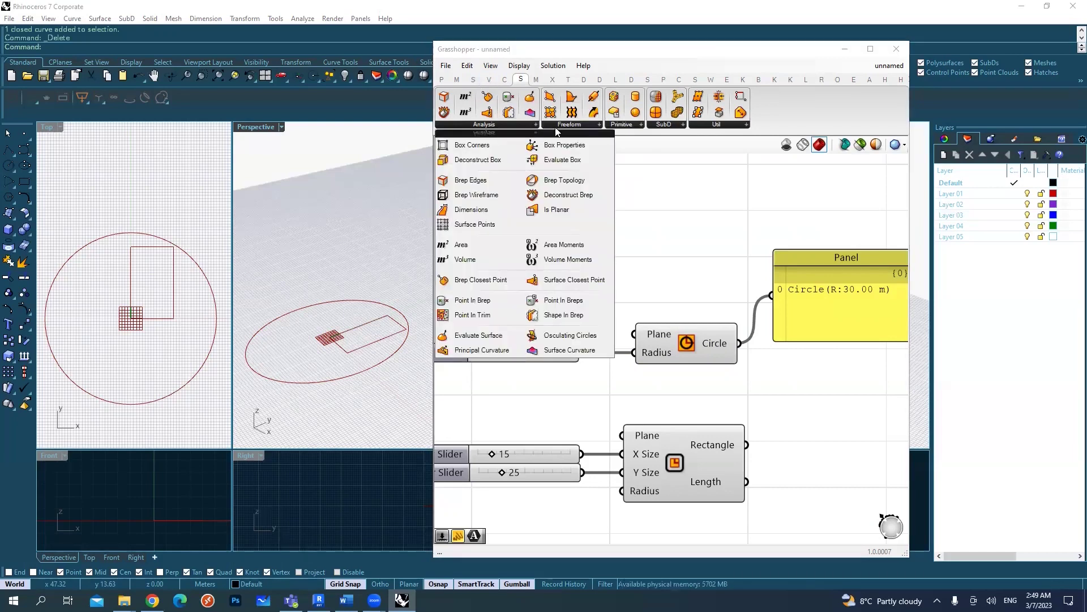
pyautogui.click(589, 126)
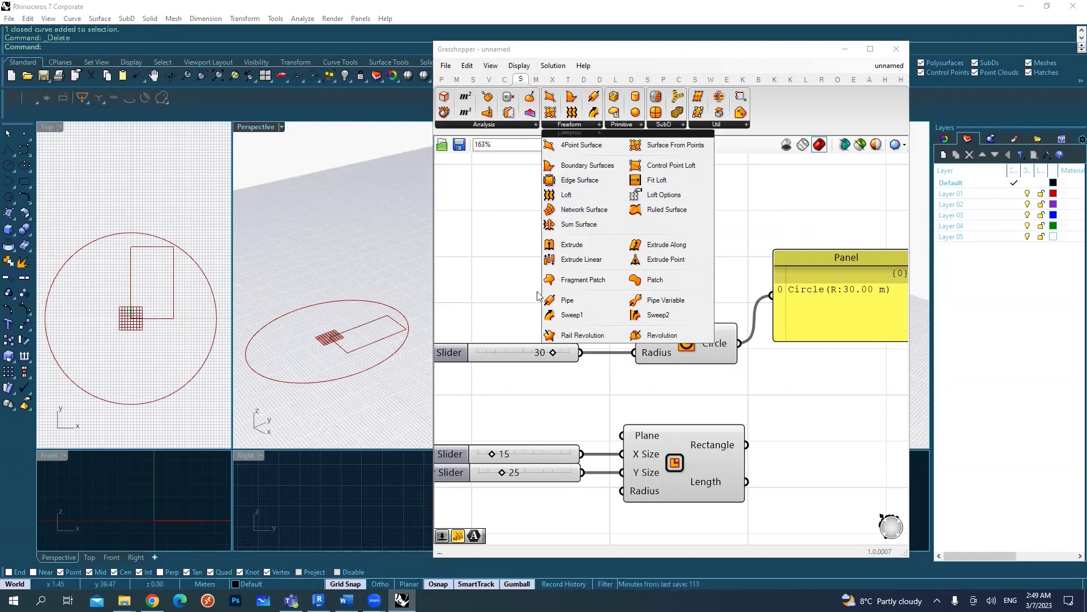
pyautogui.click(760, 240)
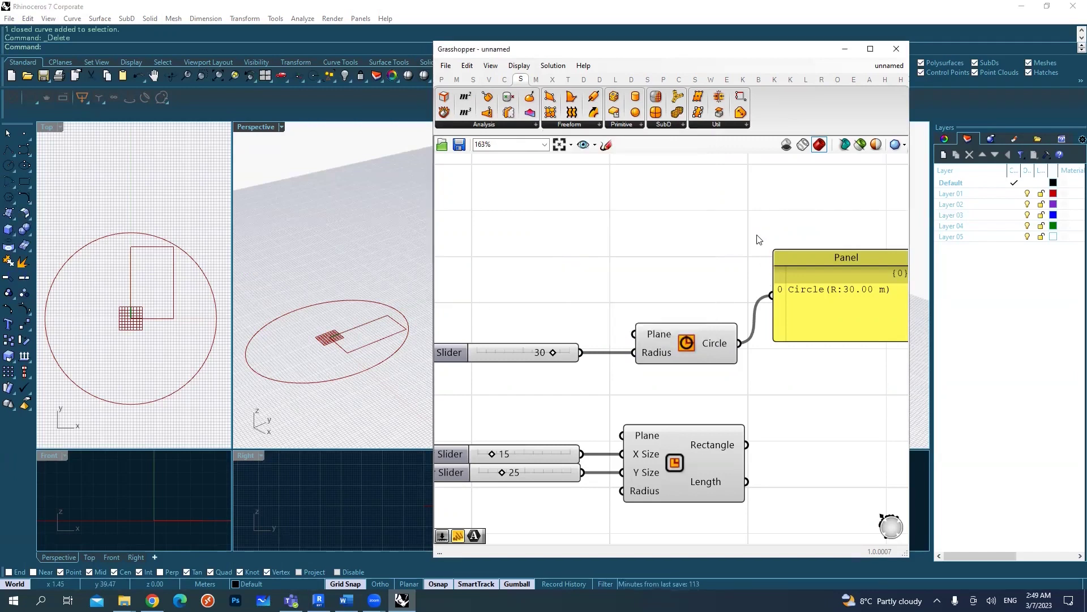
pyautogui.click(503, 80)
pyautogui.click(489, 80)
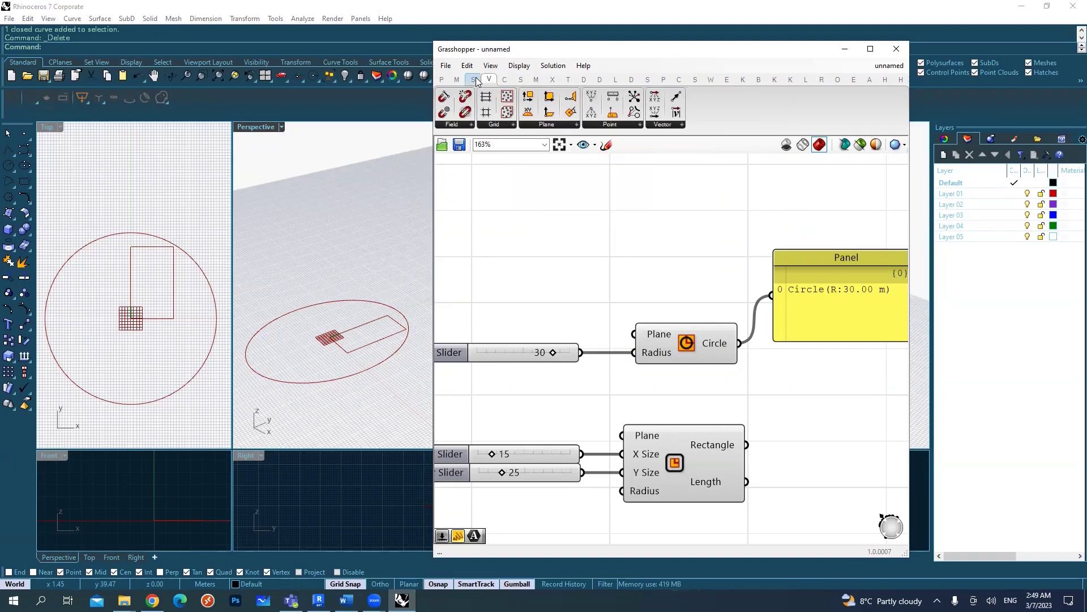
pyautogui.click(461, 79)
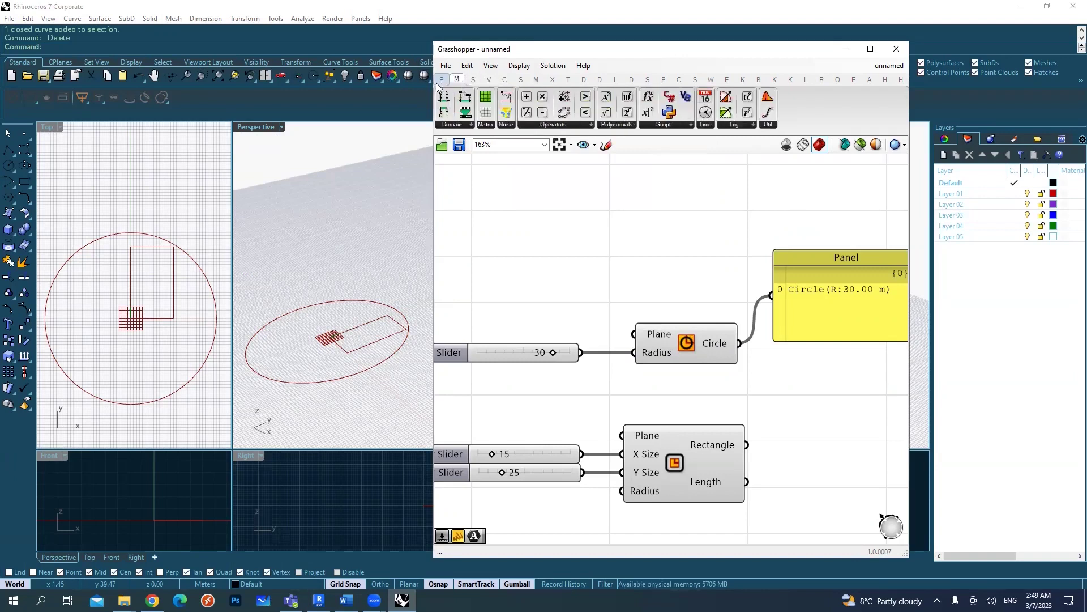
pyautogui.click(440, 80)
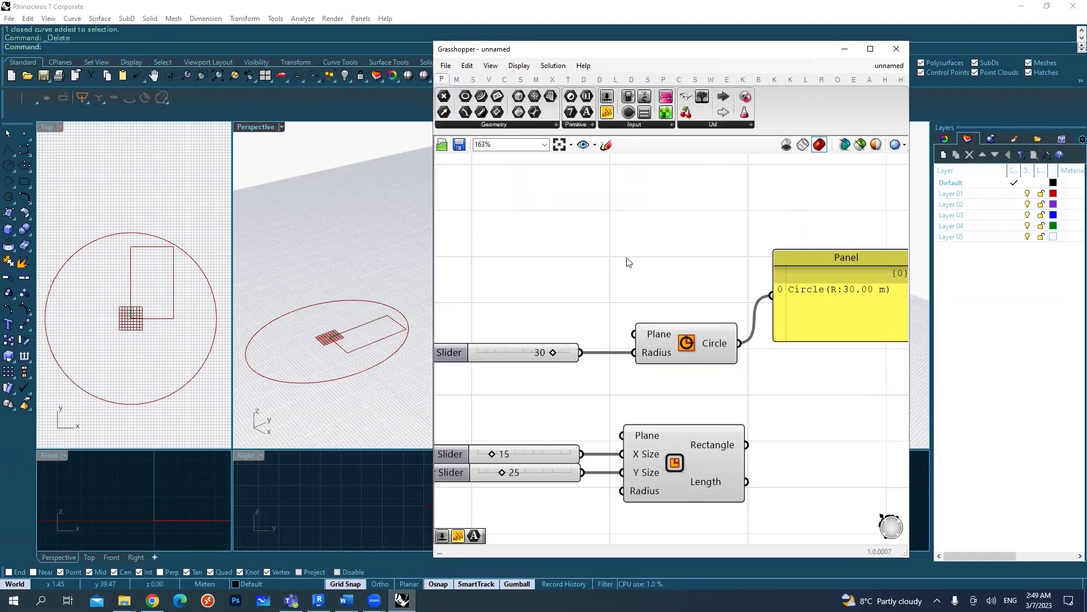